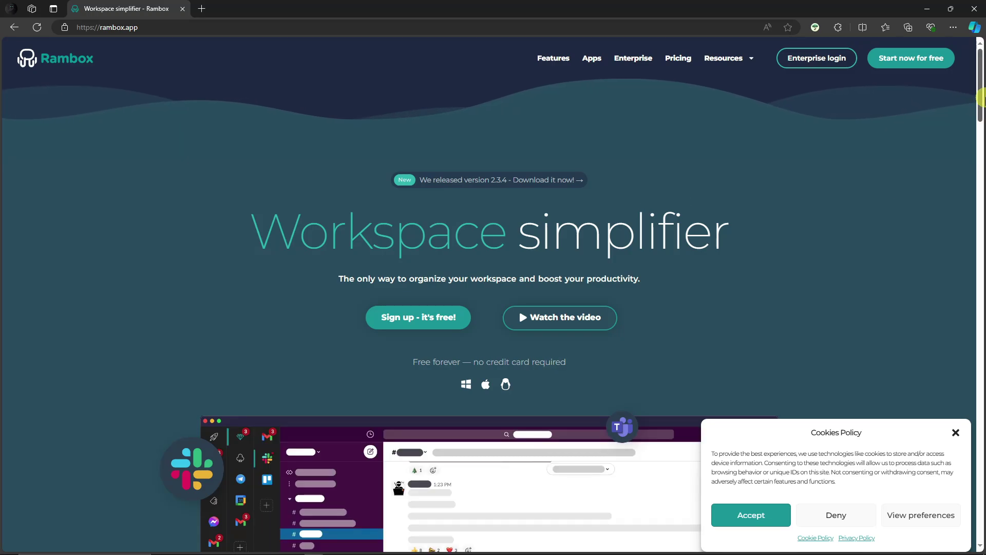
Look through the Rambox home page and dismiss the cookie notice.
left_click_drag(982, 98, 981, 141)
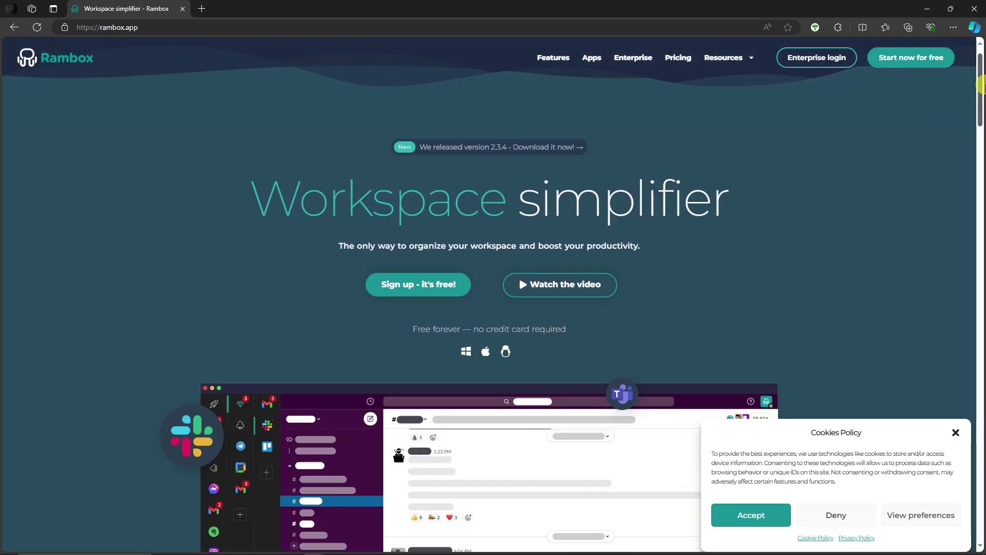
mouse_move(981, 85)
left_mouse_down()
mouse_move(981, 115)
mouse_move(982, 90)
left_mouse_up()
left_click_drag(291, 143, 737, 154)
left_click(960, 115)
left_click_drag(981, 95, 981, 136)
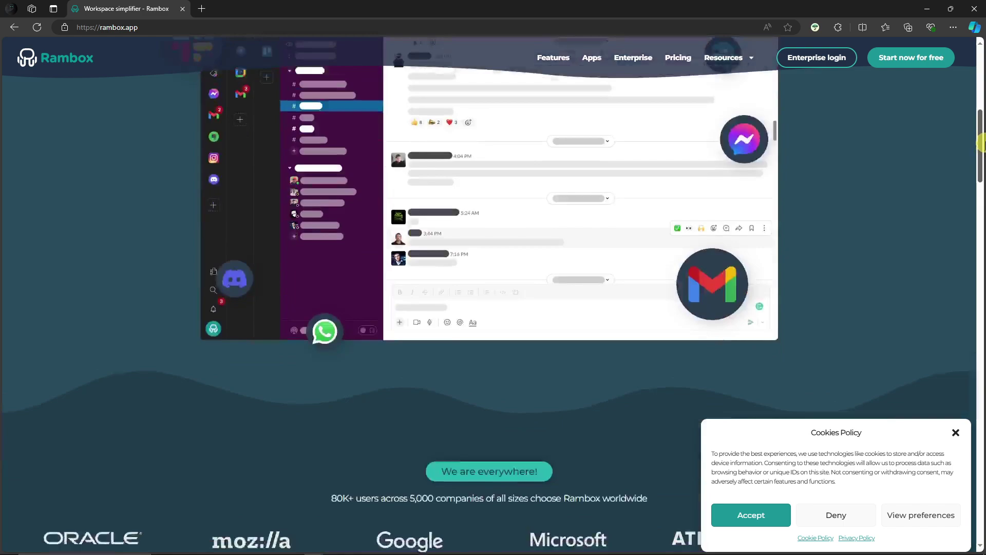
left_click(956, 433)
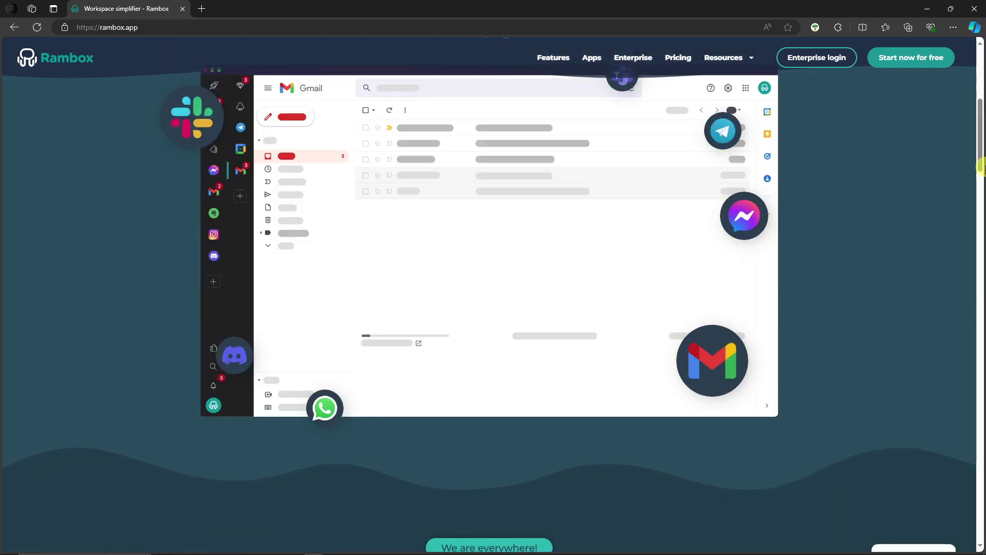
left_click_drag(980, 132, 982, 84)
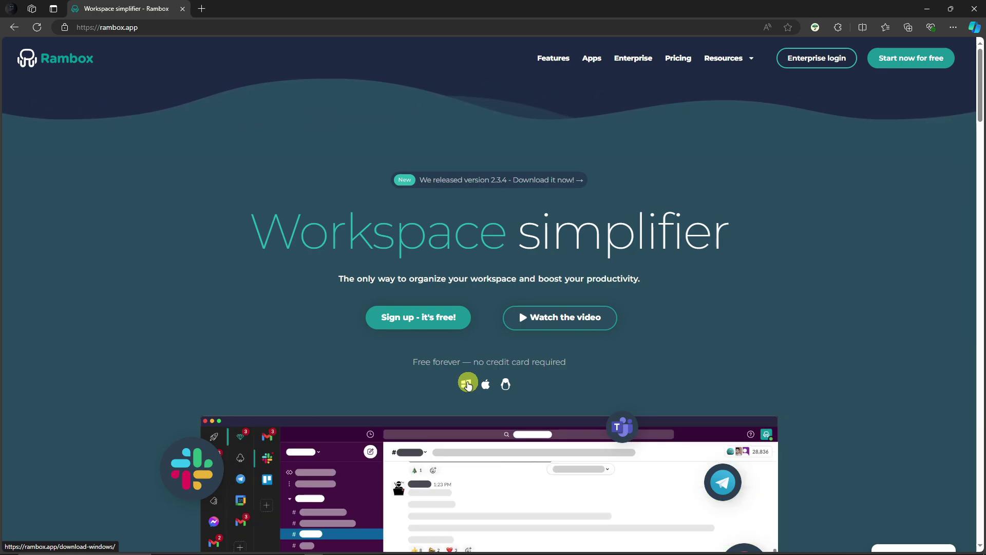
Open the Rambox for Windows download page and review its download options and requirements.
left_click(430, 323)
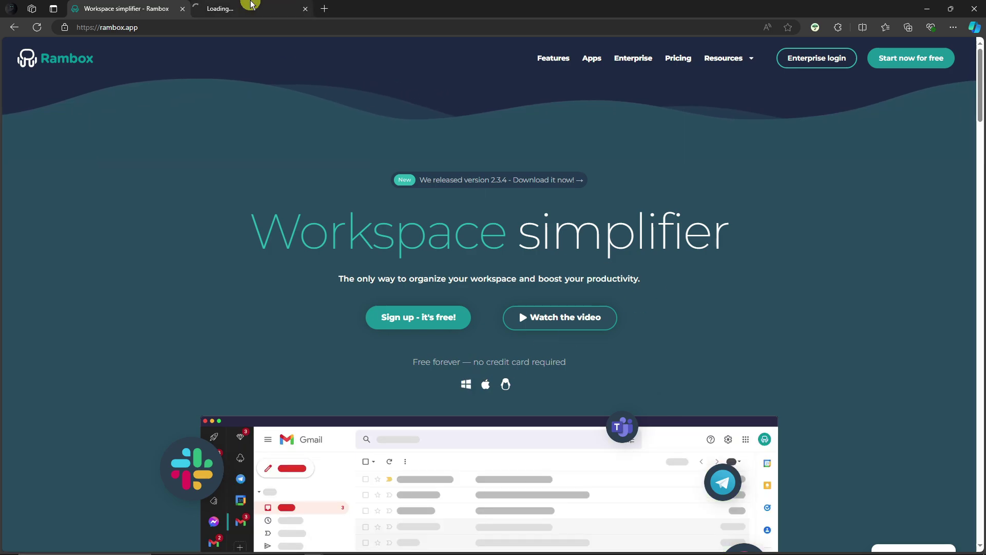
left_click(246, 8)
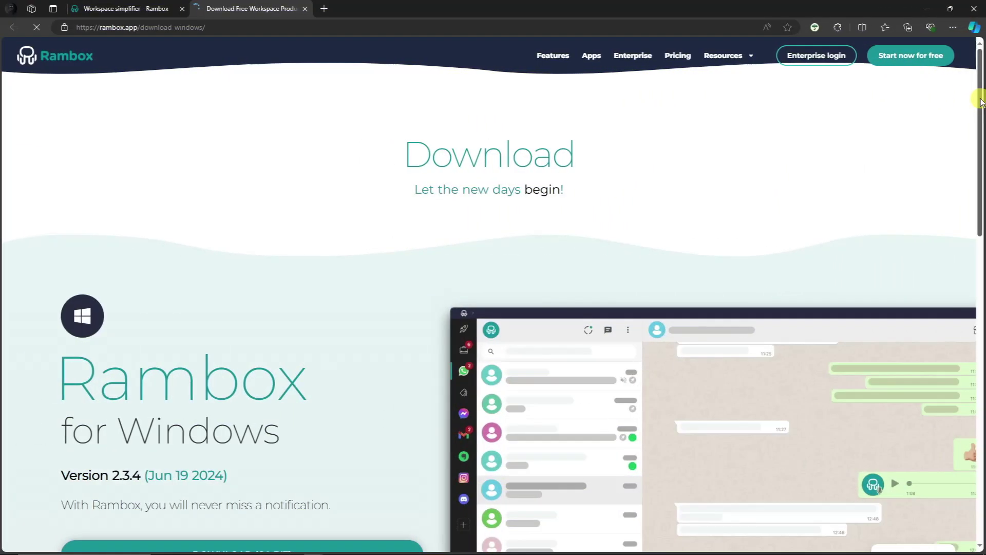
left_click_drag(981, 101, 982, 178)
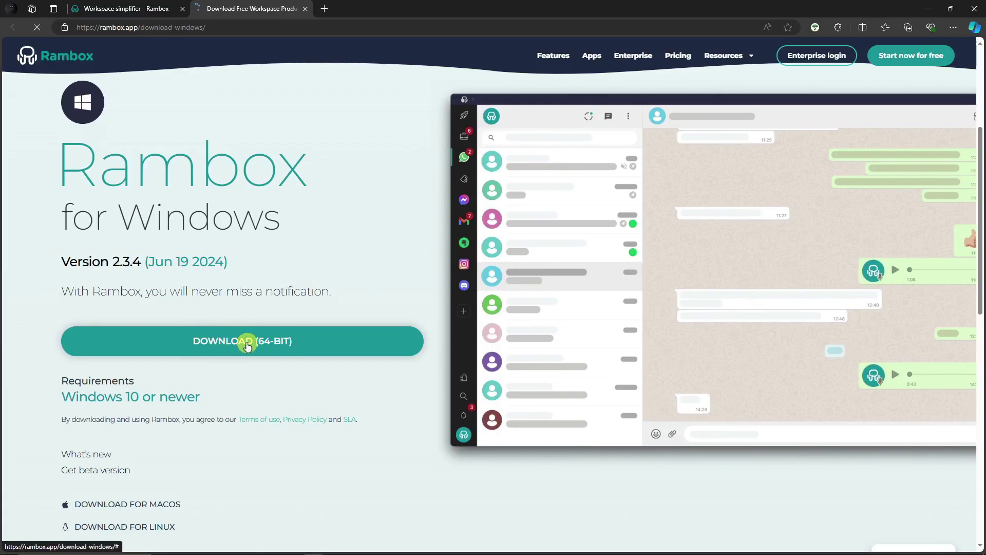
left_click_drag(981, 154, 982, 182)
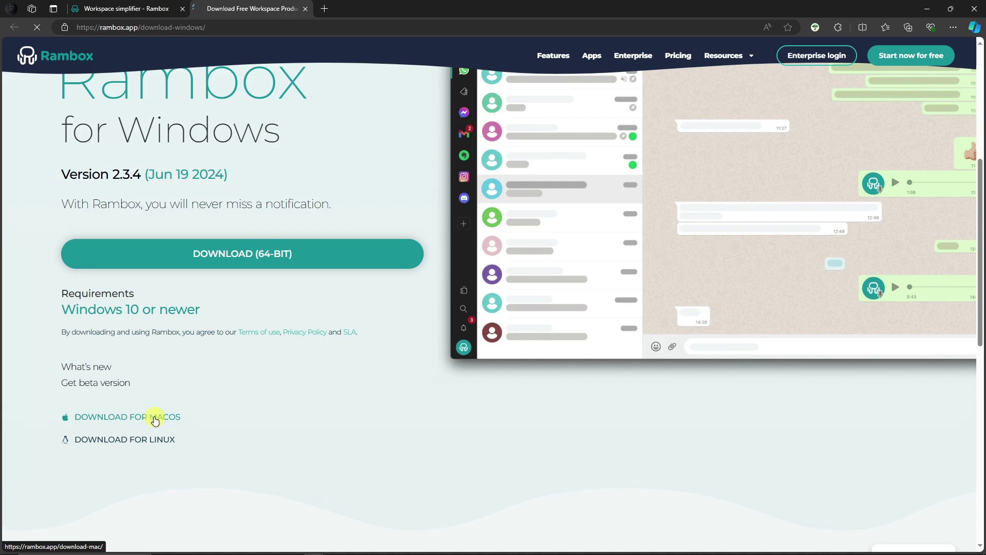
left_click_drag(982, 288, 982, 216)
scroll(848, 190, "up", 1)
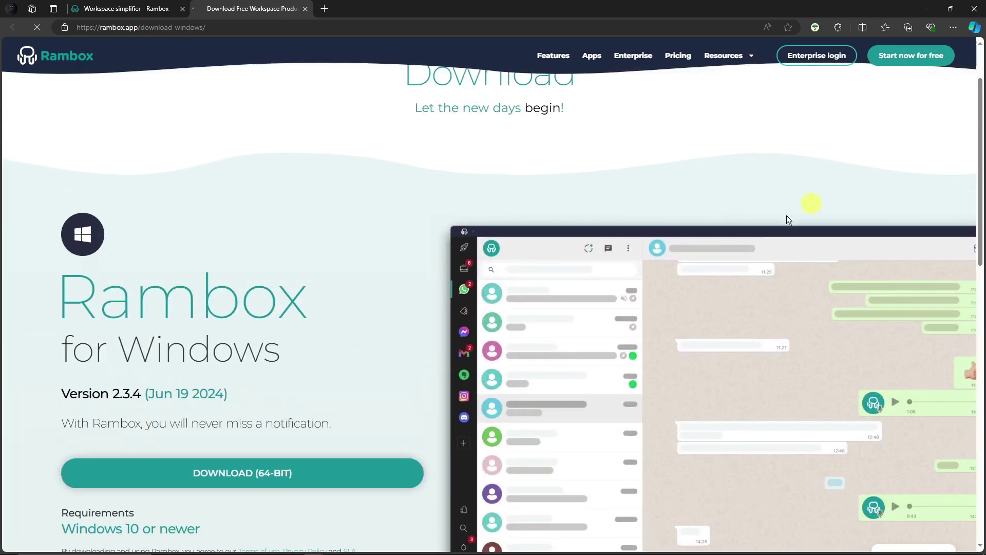
Switch to the Rambox desktop app and view the Gmail, Docs and Calendar apps in the Google workspace.
mouse_move(398, 548)
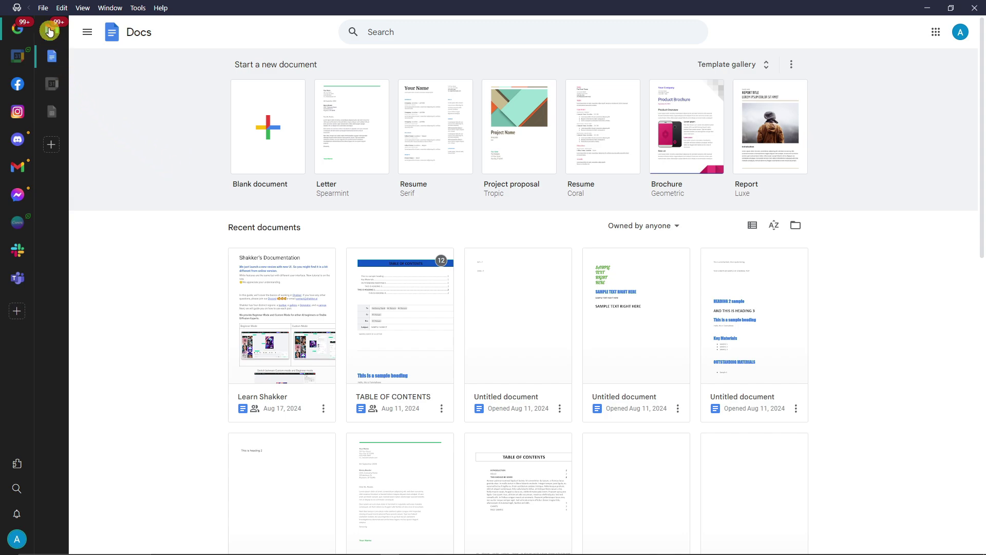
left_click(42, 9)
left_click(43, 8)
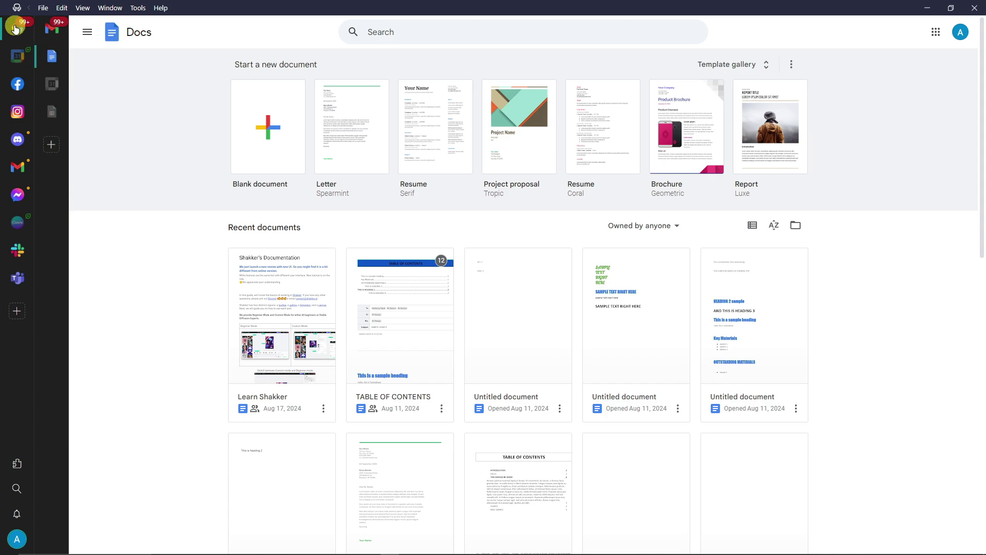
left_click(52, 29)
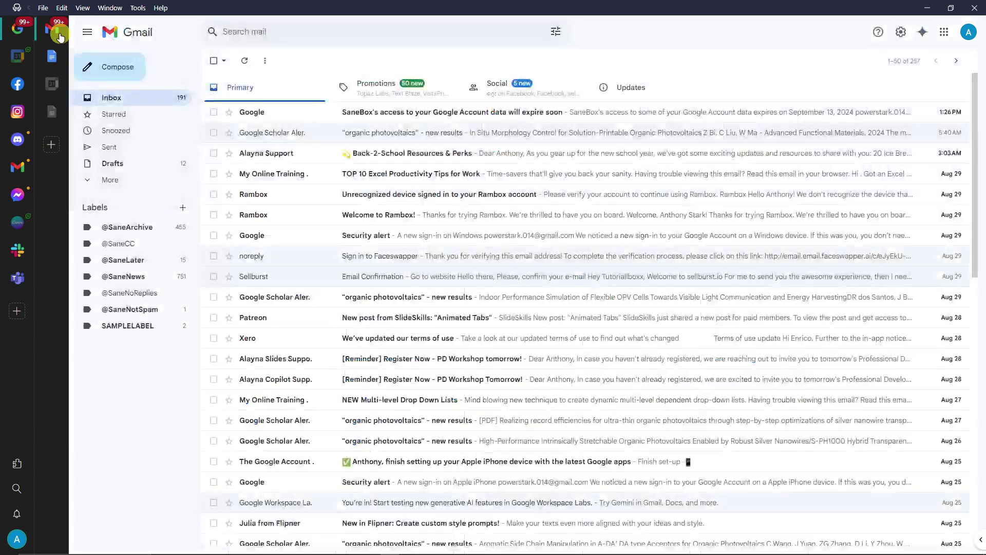
left_click(53, 58)
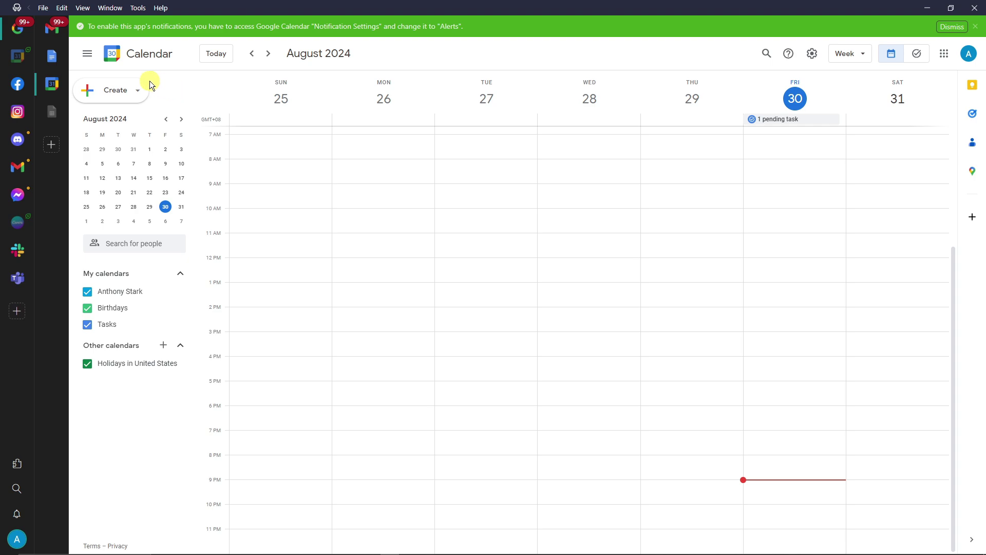
Open the app catalogue from the Google workspace and look through the Accounting & Finance and Advertising & Marketing categories.
left_click(52, 149)
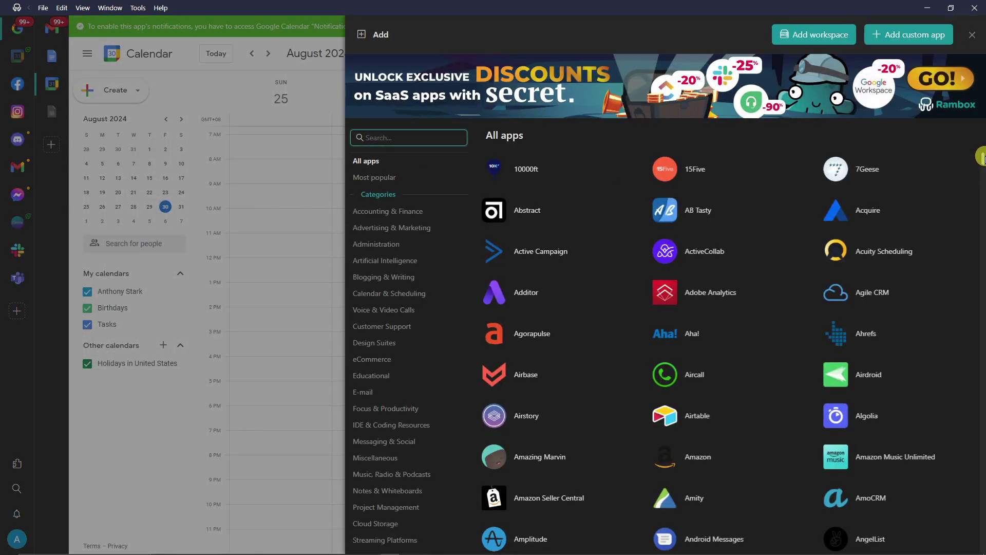
left_click(415, 216)
left_click(409, 228)
left_click_drag(982, 200, 981, 406)
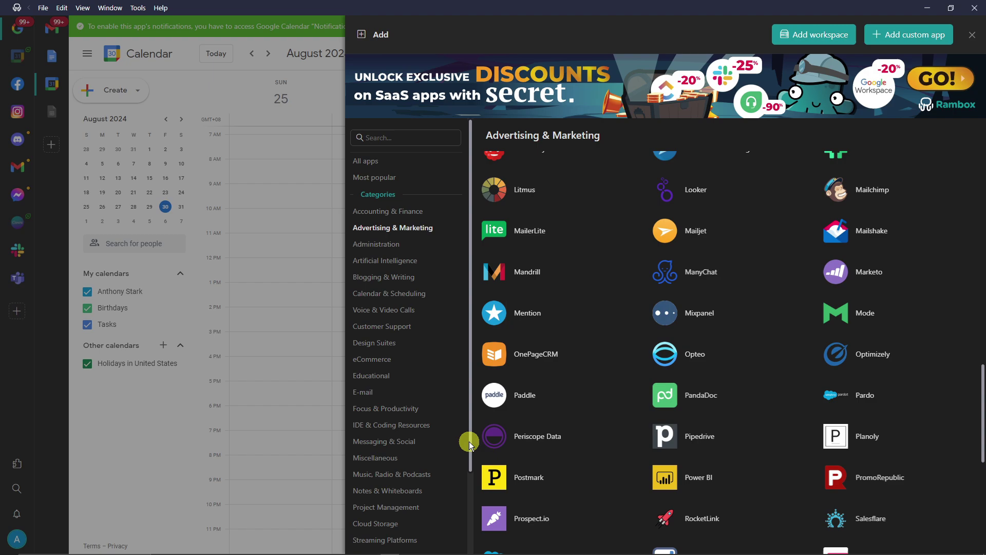
left_click_drag(470, 445, 469, 534)
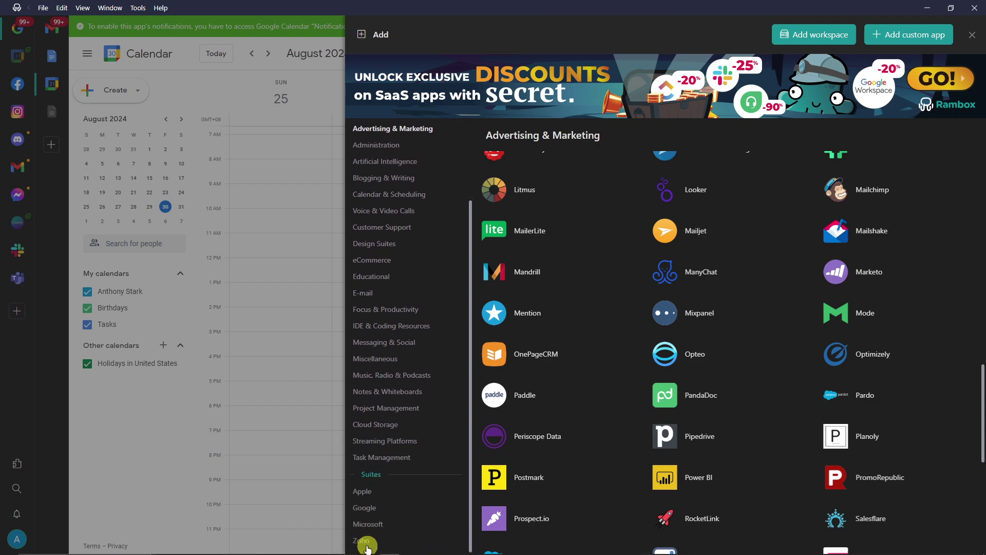
Browse the apps under Task Management, Streaming Platforms, Cloud Storage and Project Management.
left_click(382, 458)
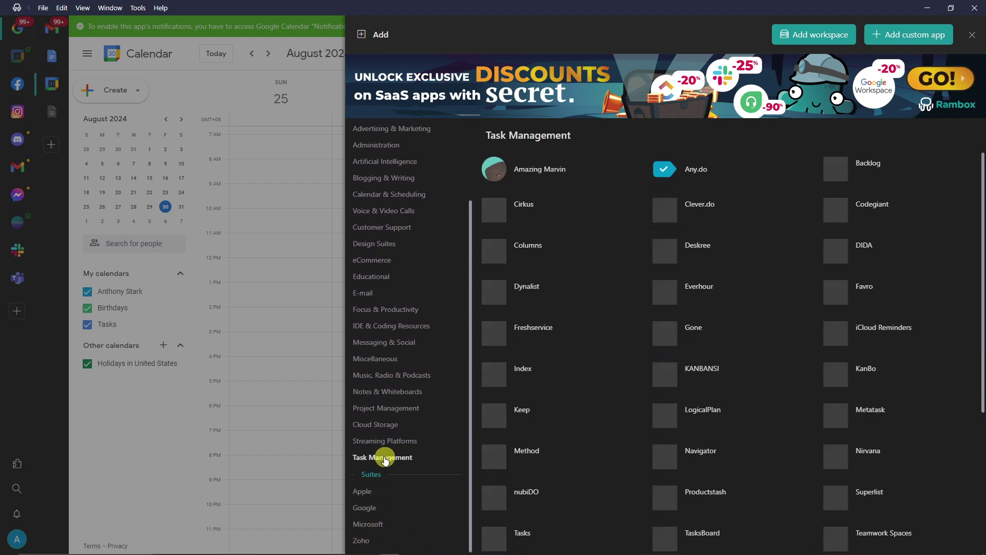
left_click(399, 440)
left_click(389, 424)
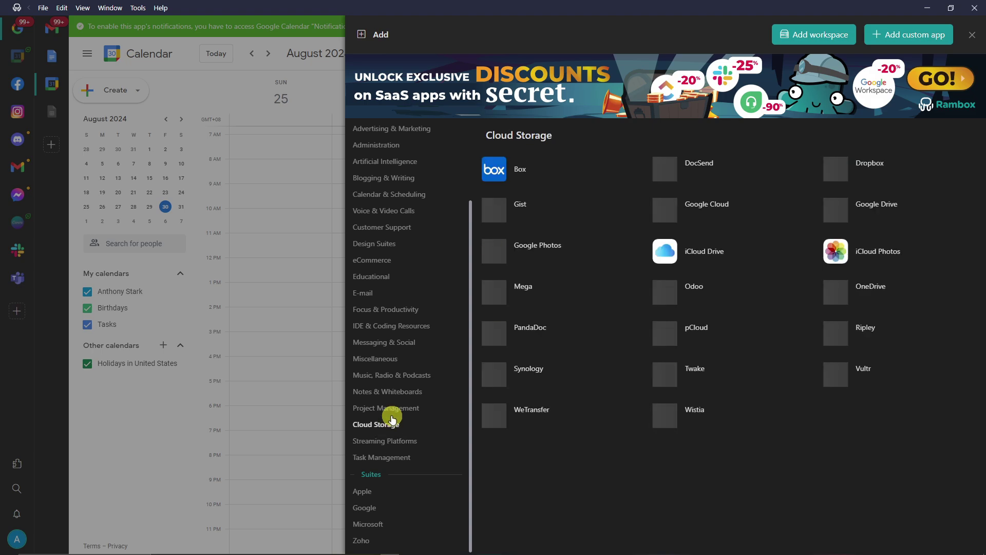
left_click(390, 408)
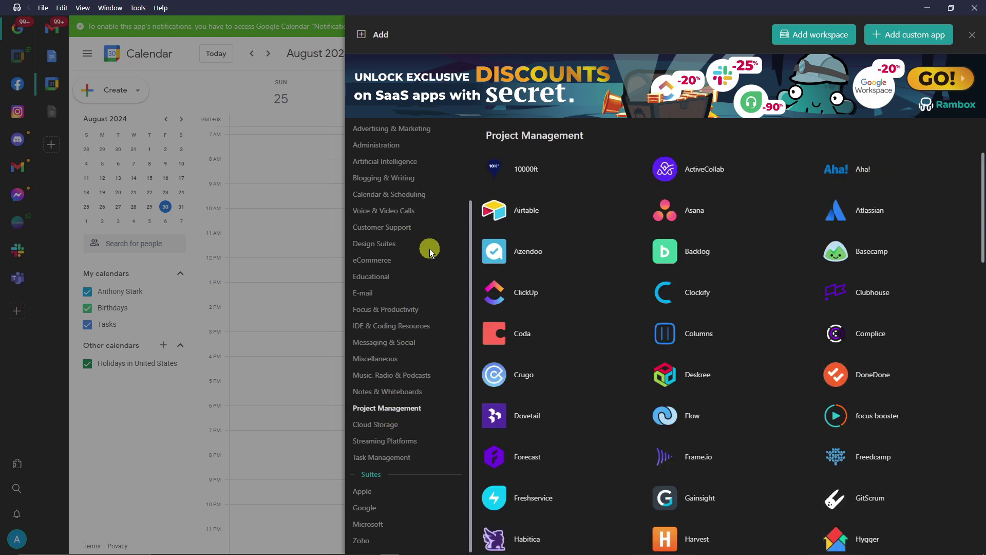
left_click_drag(474, 281, 472, 220)
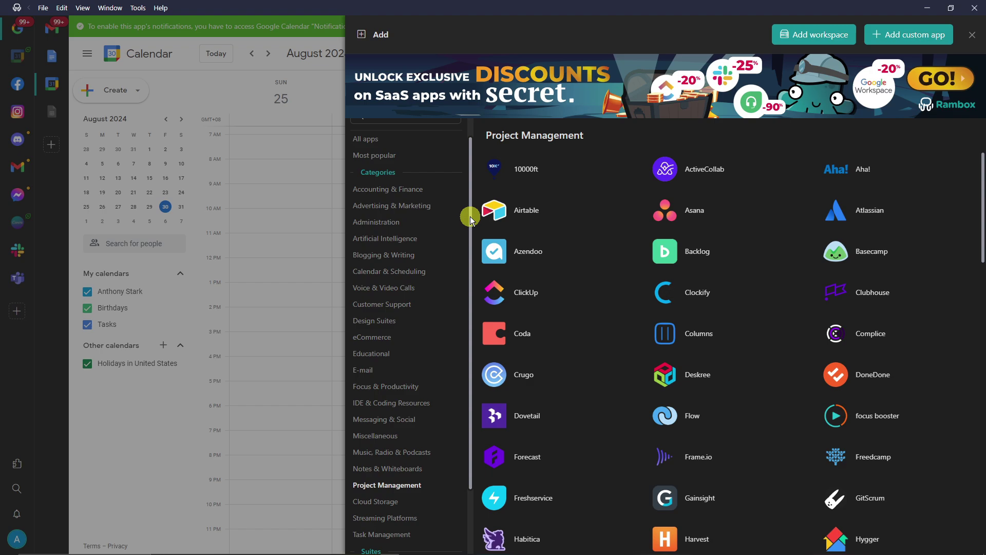
Browse the apps under Music, Radio & Podcasts, Streaming Platforms and Blogging & Writing.
left_click(398, 452)
left_click(400, 519)
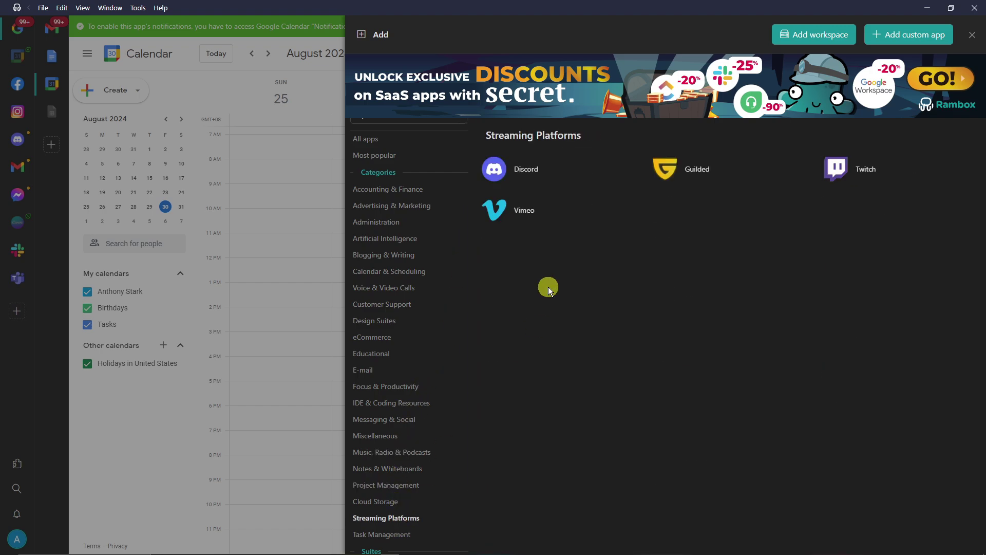
mouse_move(544, 219)
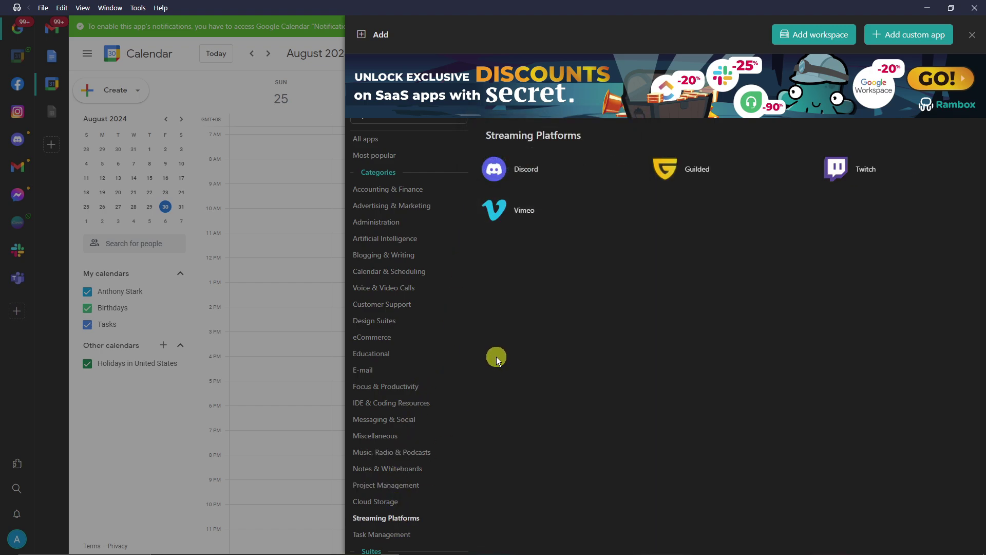
scroll(405, 312, "up", 1)
left_click(399, 276)
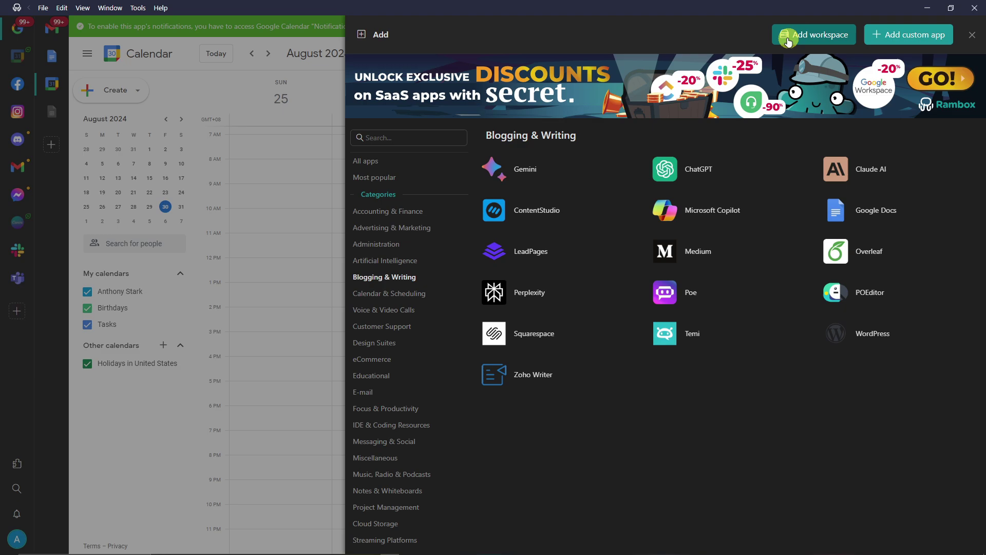
Start a new workspace and name it SAMPLE WORKSPACE.
left_click(812, 32)
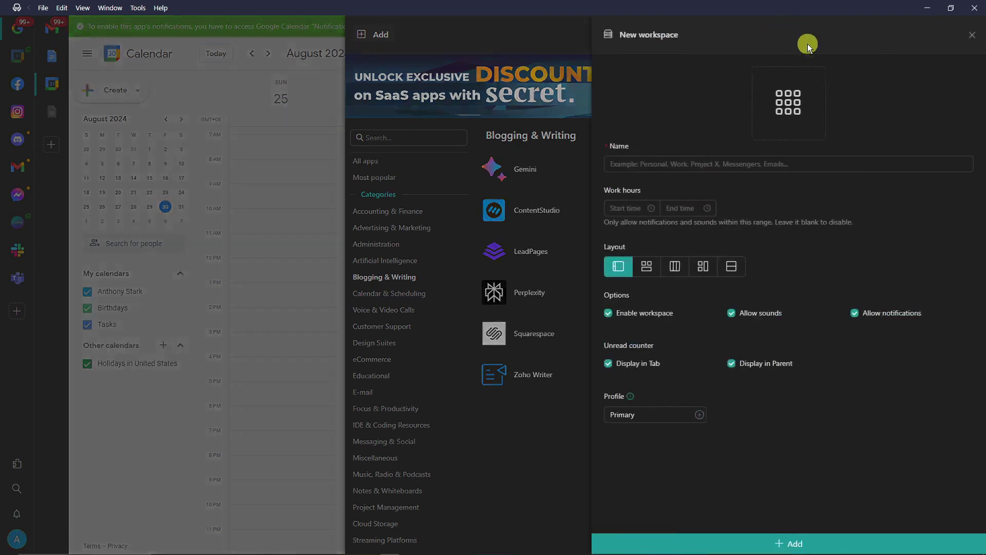
left_click(673, 164)
type("SAMPLE WORKSPACE")
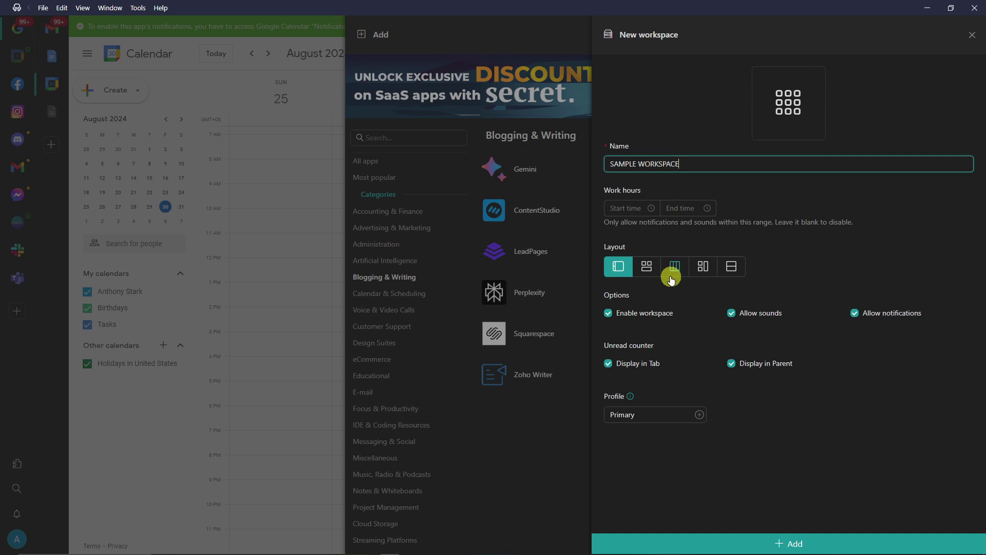
Try the available workspace layouts, choose the first one with the tab sidebar, and add the workspace.
left_click(647, 266)
left_click(675, 266)
left_click(703, 266)
left_click(725, 267)
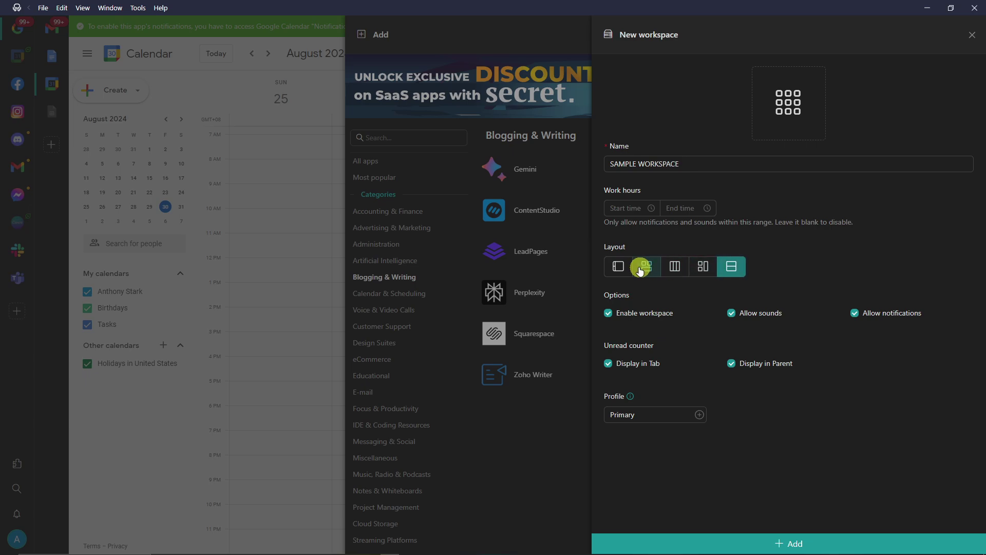
left_click(638, 265)
left_click(623, 265)
left_click(775, 542)
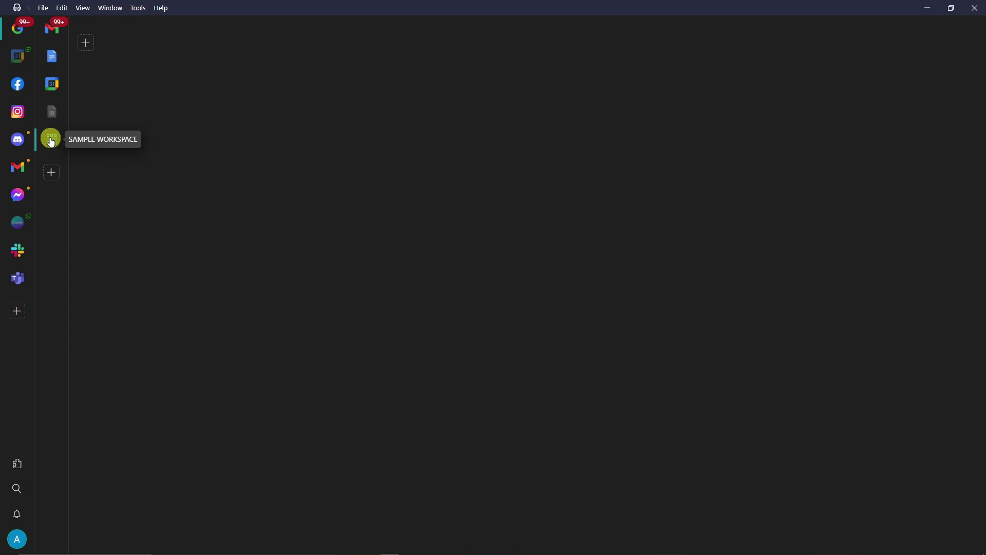
View the Discord login page and return to SAMPLE WORKSPACE in the Google workspace.
left_click_drag(51, 142, 21, 142)
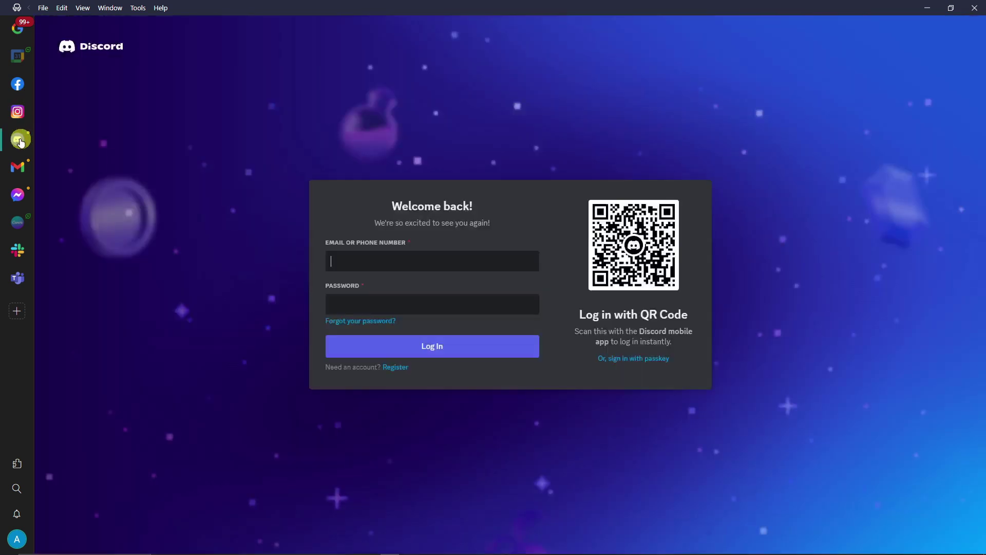
left_click(396, 258)
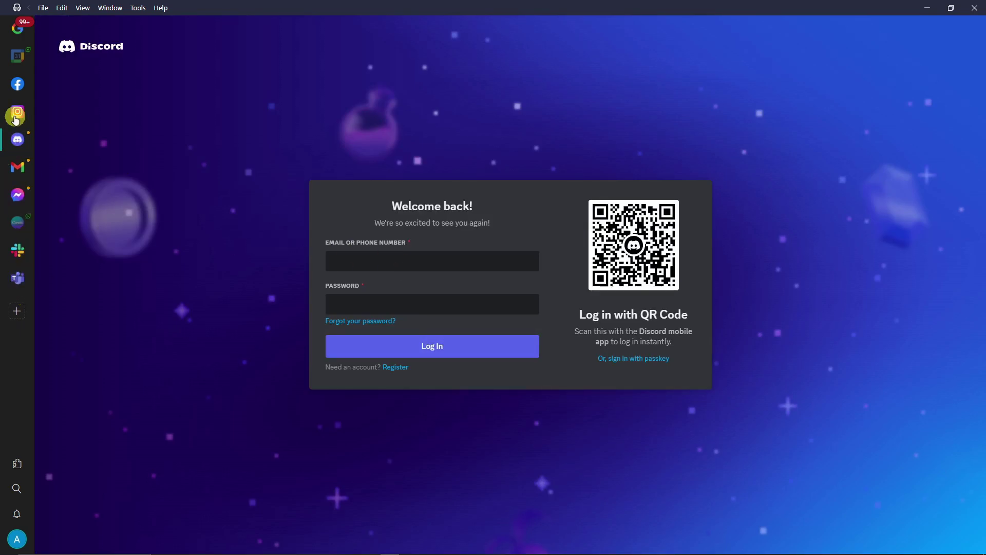
left_click(18, 29)
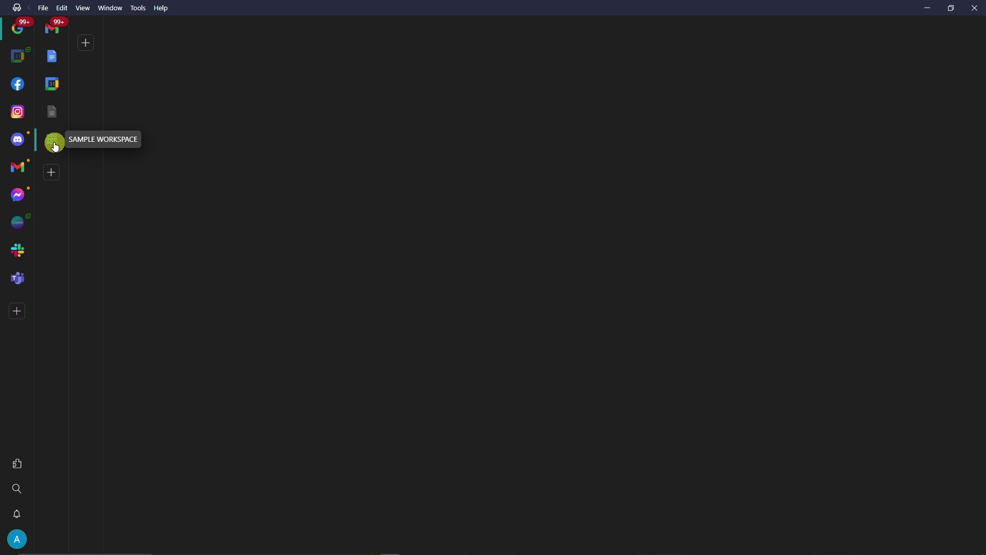
Open the app catalogue for SAMPLE WORKSPACE and select Canva to add.
left_click(88, 49)
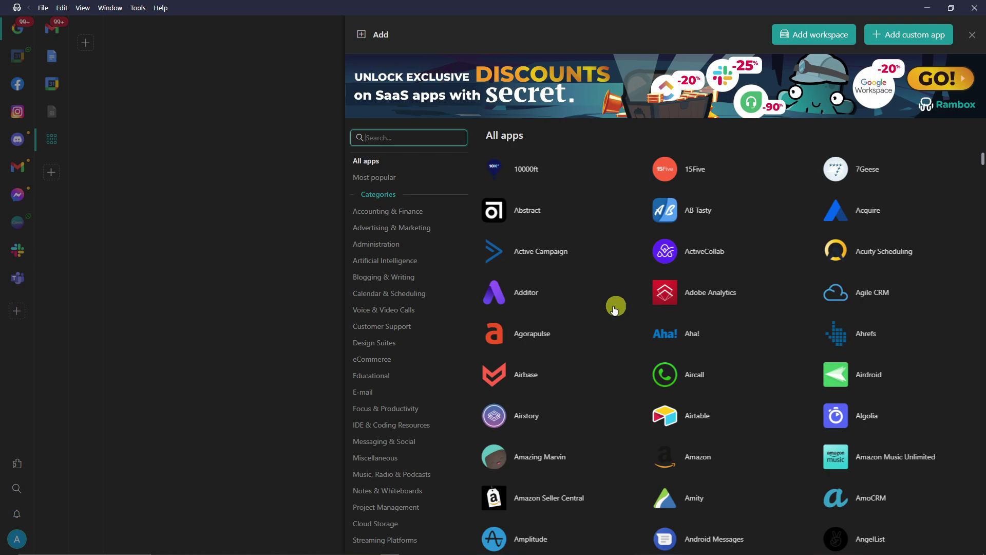
left_click_drag(982, 160, 982, 165)
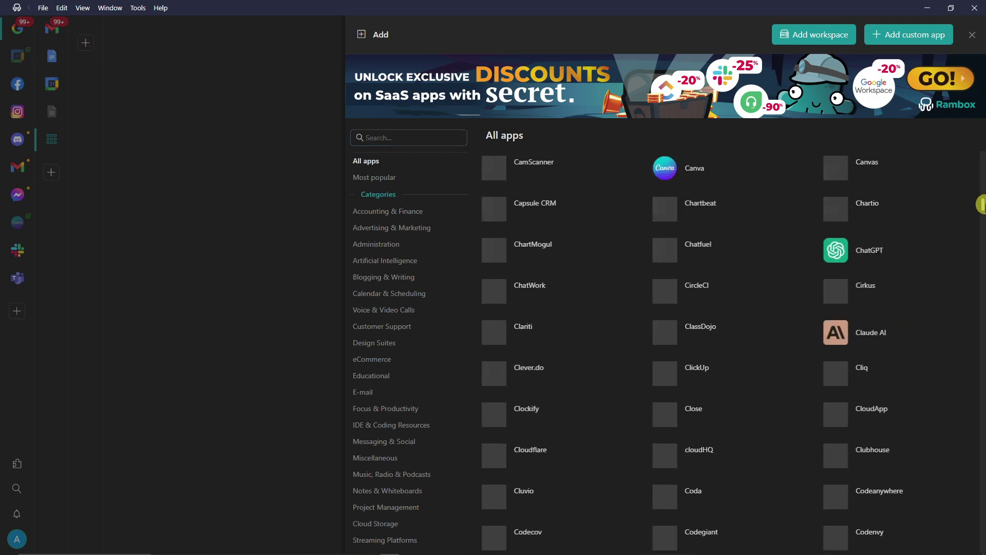
left_click(699, 168)
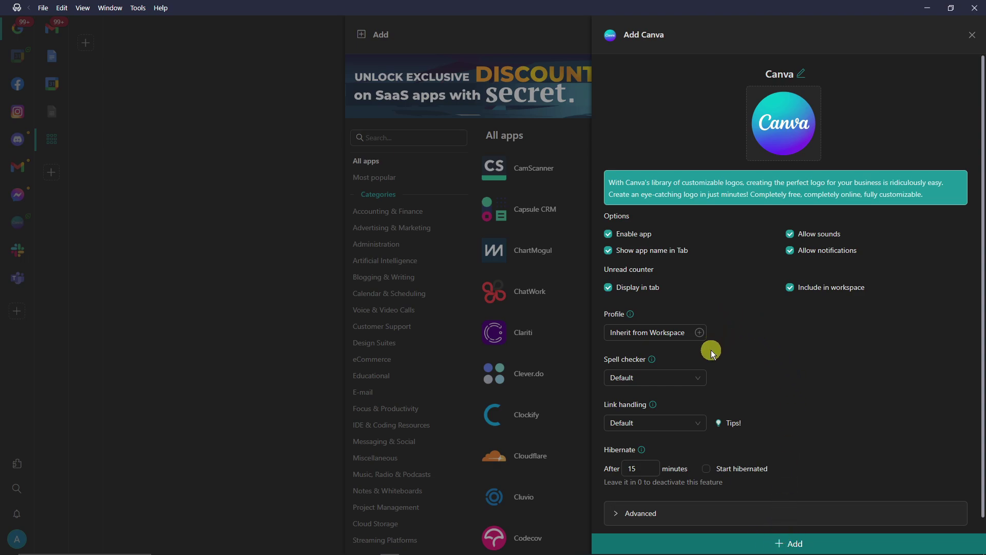
Check the profile choices and remaining settings for Canva, keeping the profile on Inherit from Workspace.
left_click(677, 335)
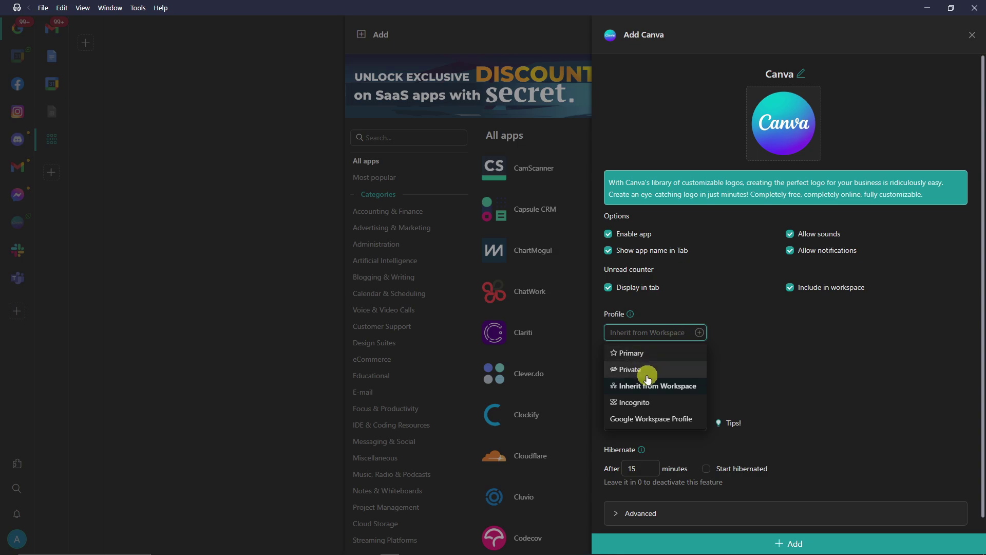
left_click(784, 396)
scroll(933, 257, "down", 1)
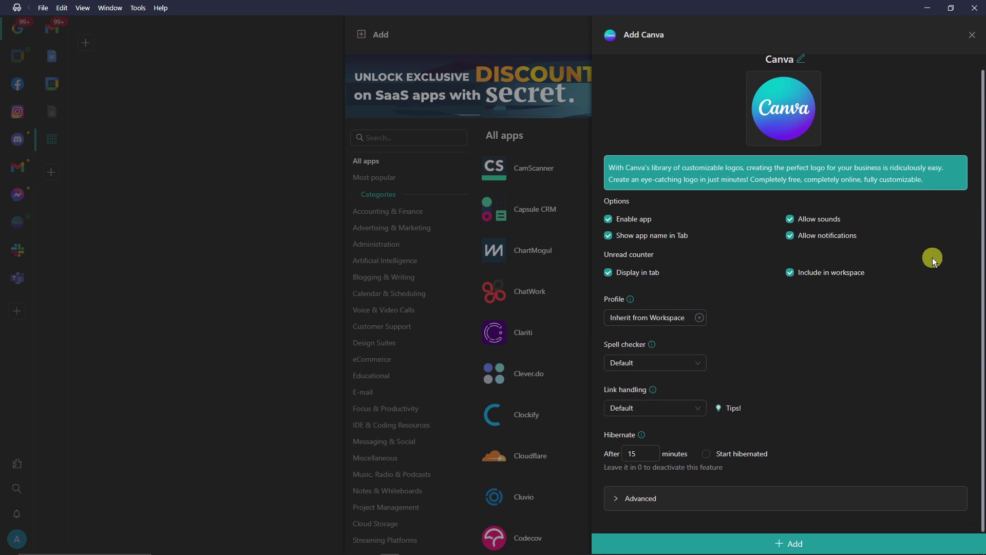
Review the advanced options for Canva and add the app to SAMPLE WORKSPACE.
left_click(758, 498)
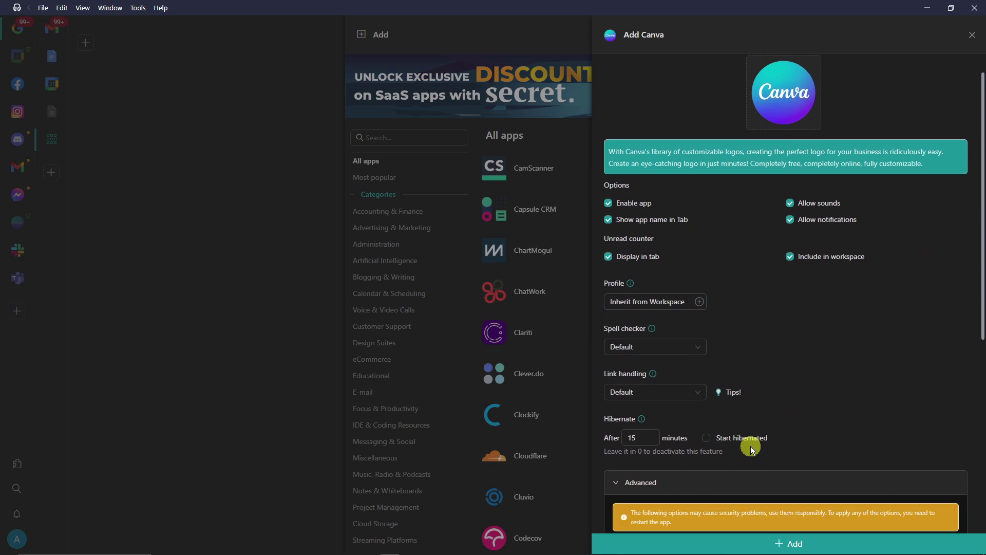
scroll(751, 446, "down", 4)
scroll(751, 446, "down", 4)
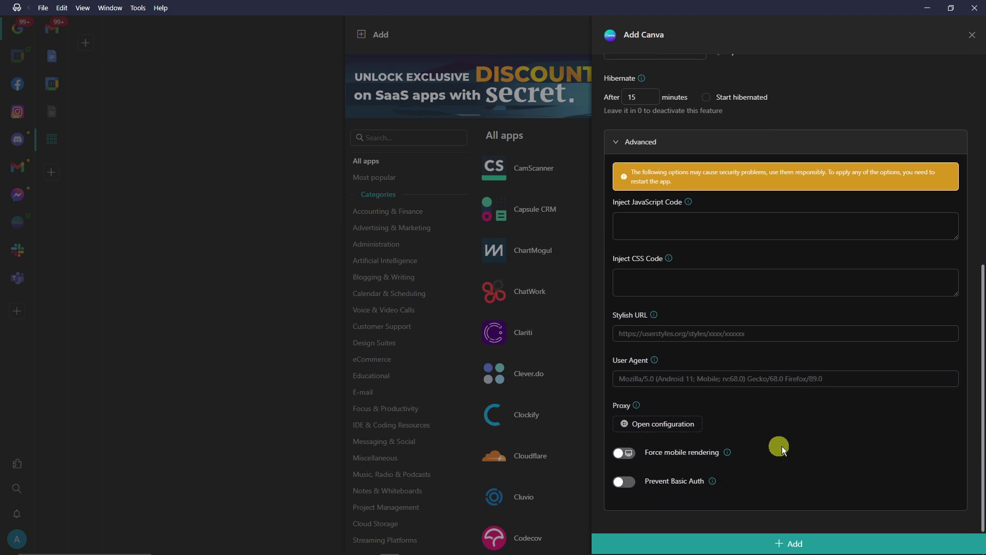
left_click_drag(983, 446, 982, 280)
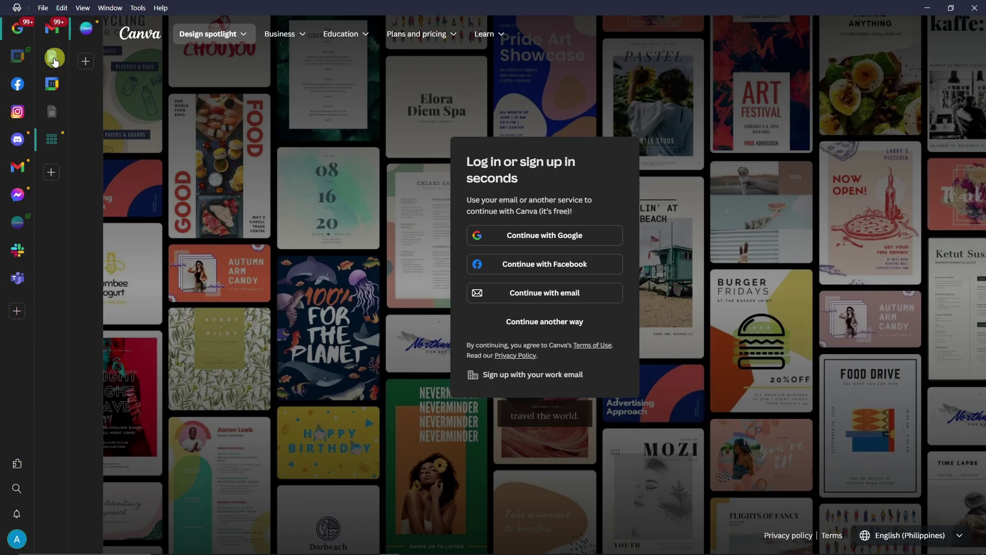
Enable Google Sheets in the Google workspace and return to SAMPLE WORKSPACE.
left_click(53, 113)
left_click(574, 345)
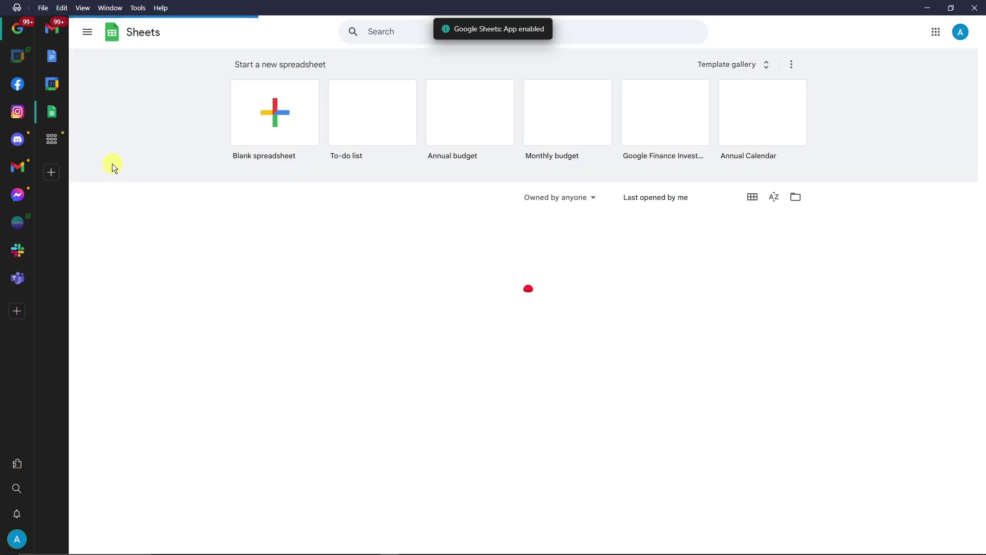
left_click(51, 139)
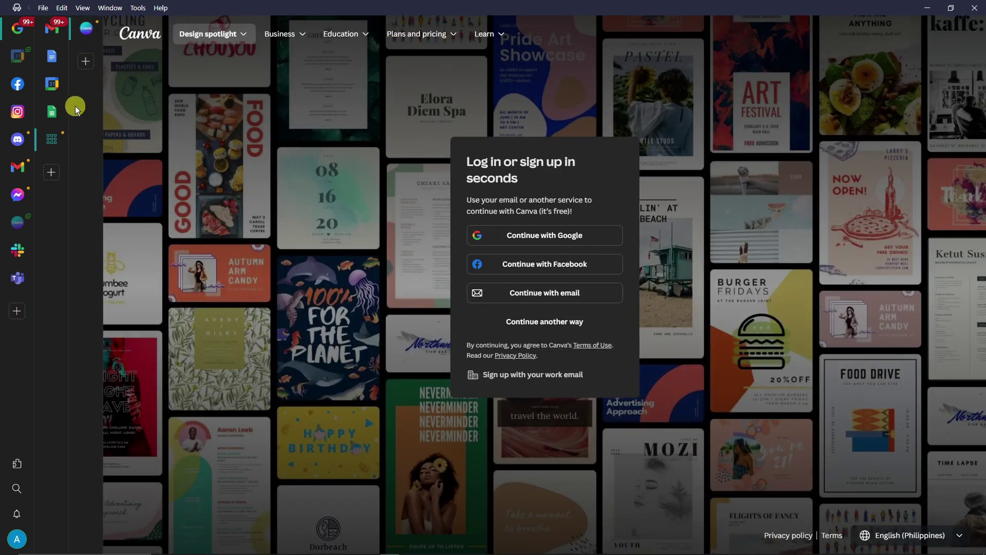
Open the settings of Canva in SAMPLE WORKSPACE and permanently remove the app.
mouse_move(86, 34)
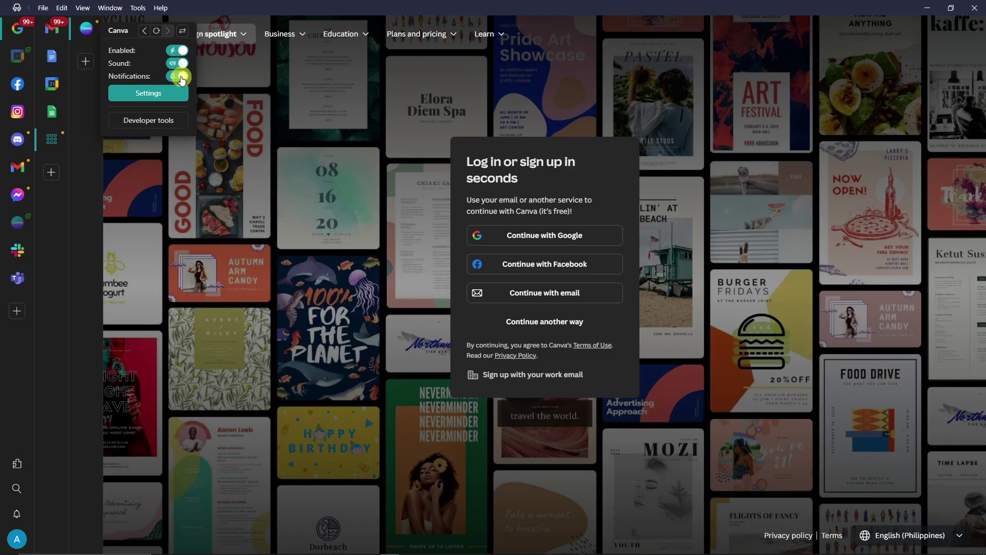
left_click(156, 94)
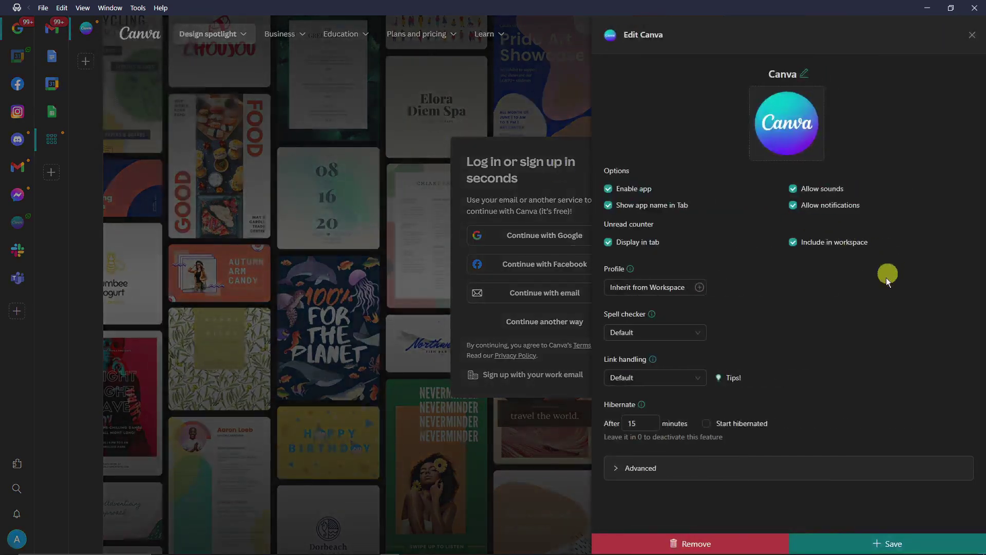
left_click(709, 541)
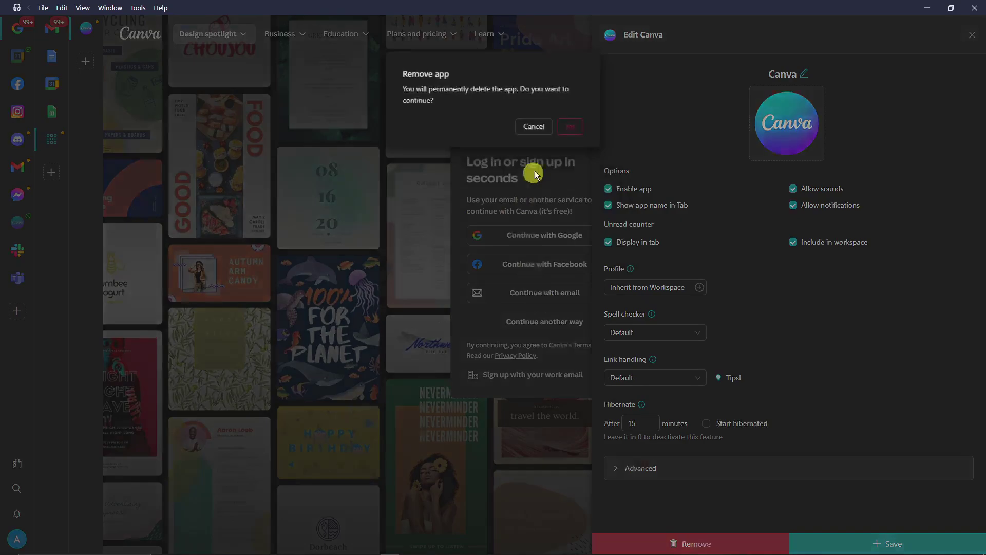
left_click(575, 131)
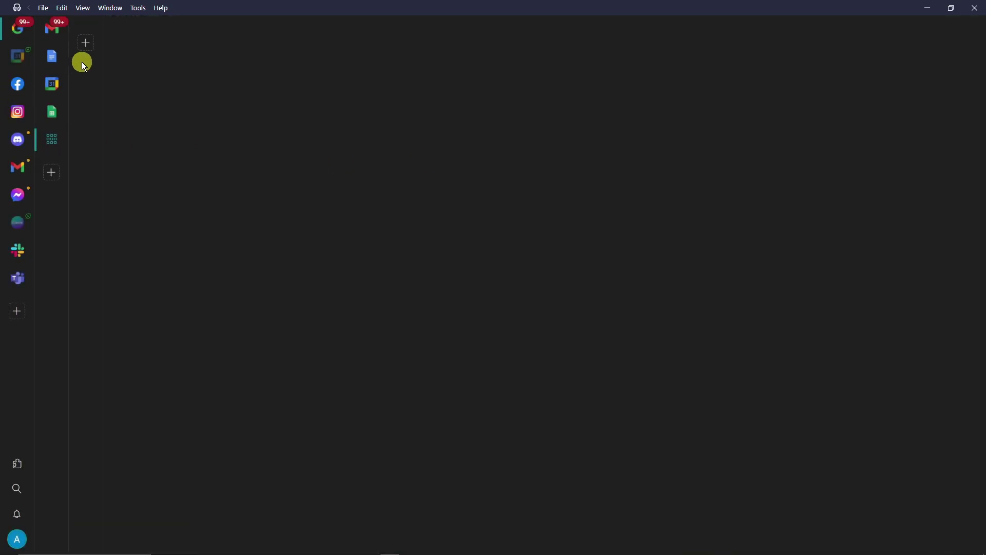
Check the profile choices in the settings of SAMPLE WORKSPACE and permanently remove the workspace.
mouse_move(48, 139)
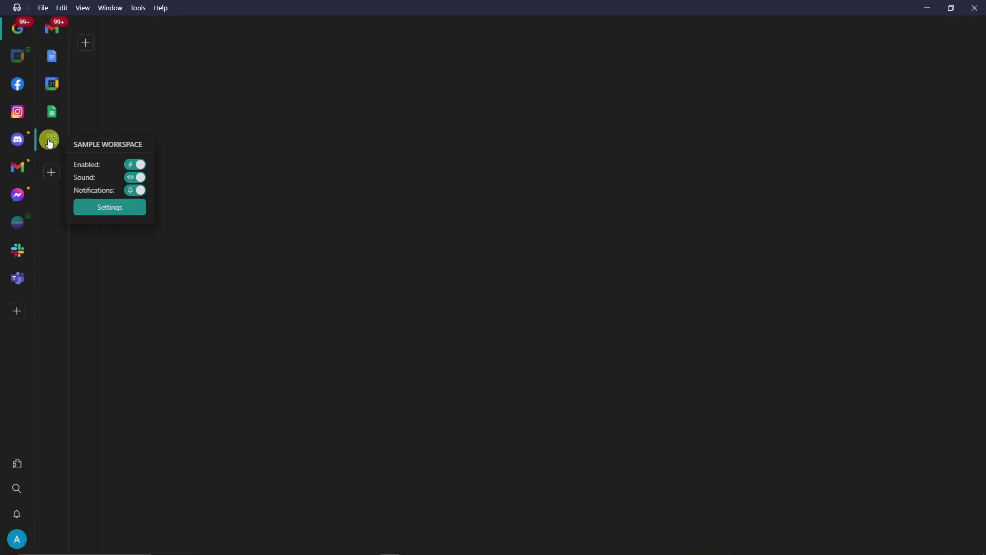
left_click(114, 212)
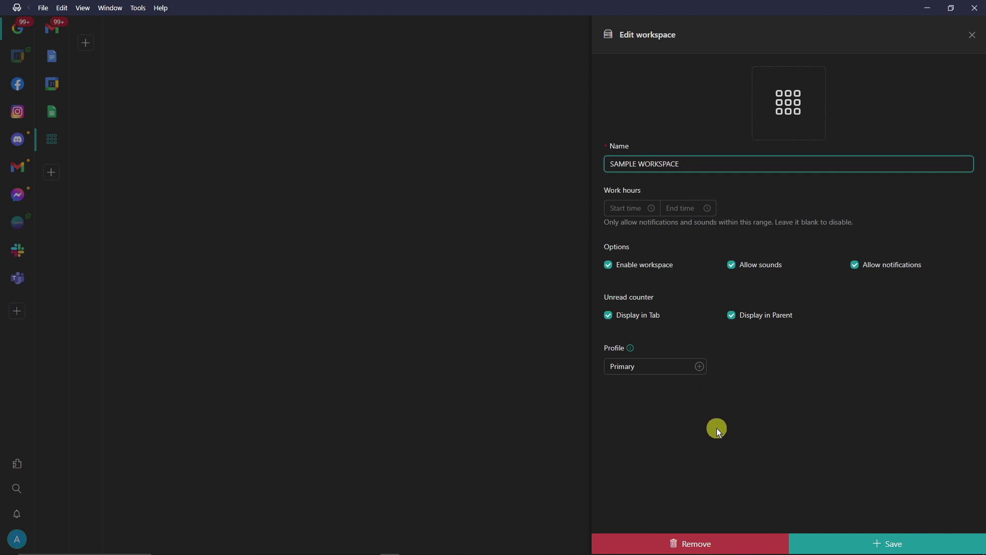
left_click(700, 366)
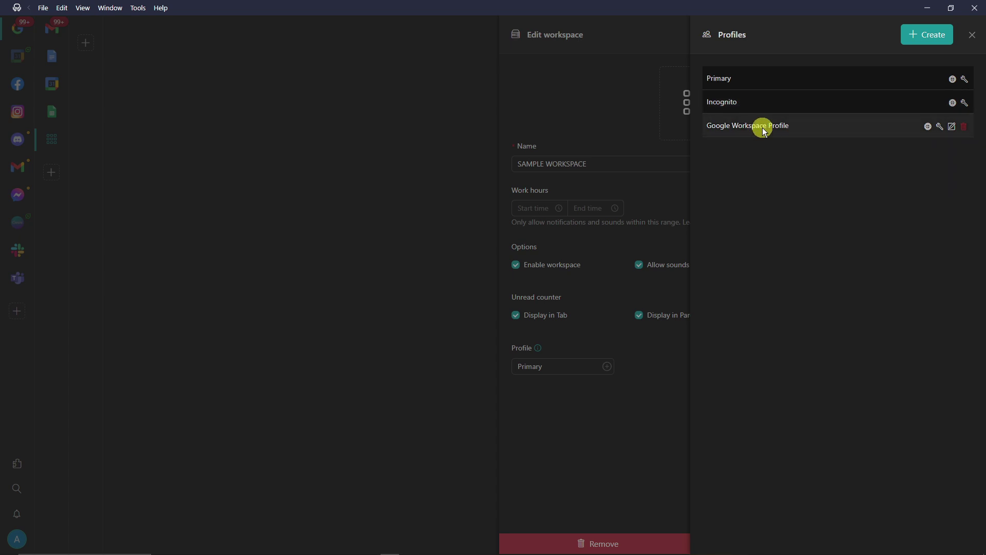
left_click(973, 35)
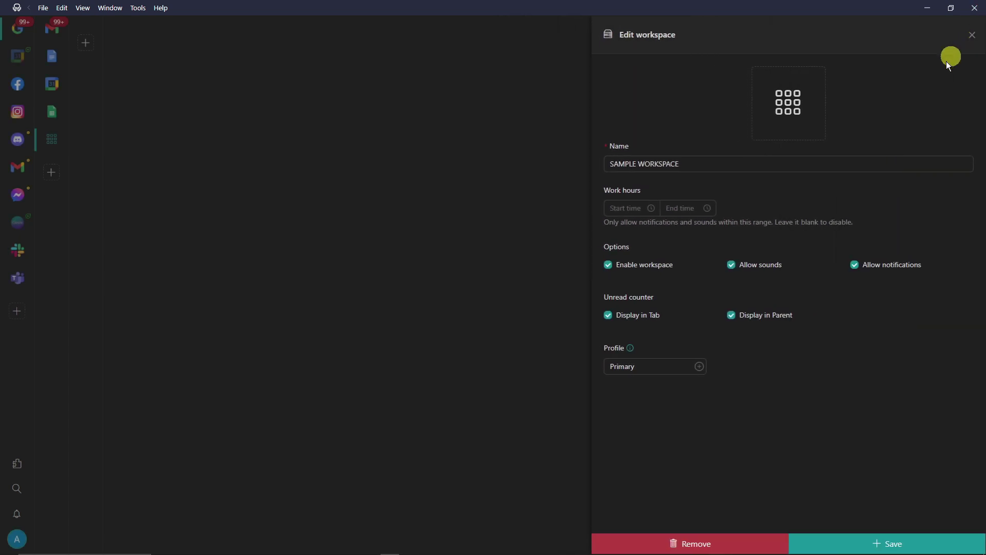
left_click(608, 315)
left_click(709, 543)
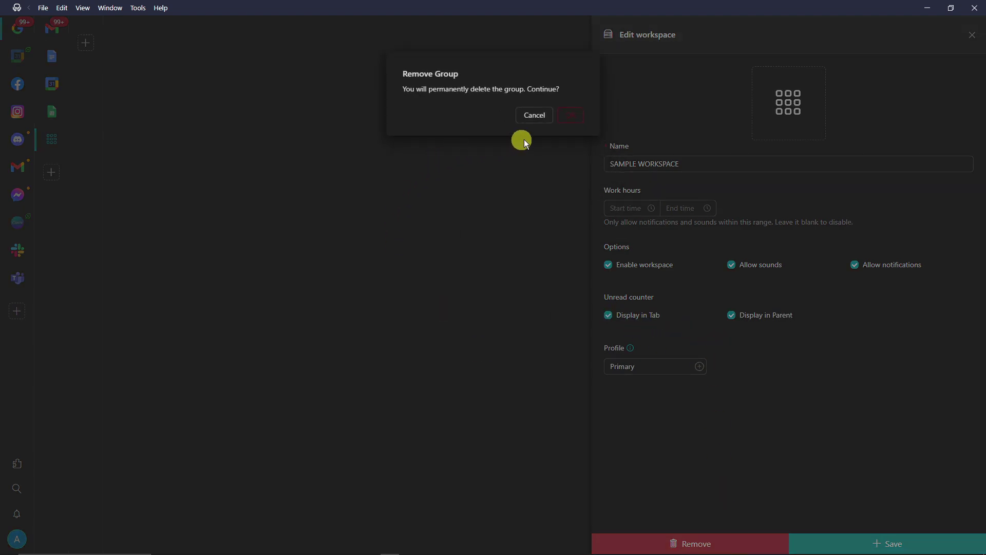
left_click(573, 115)
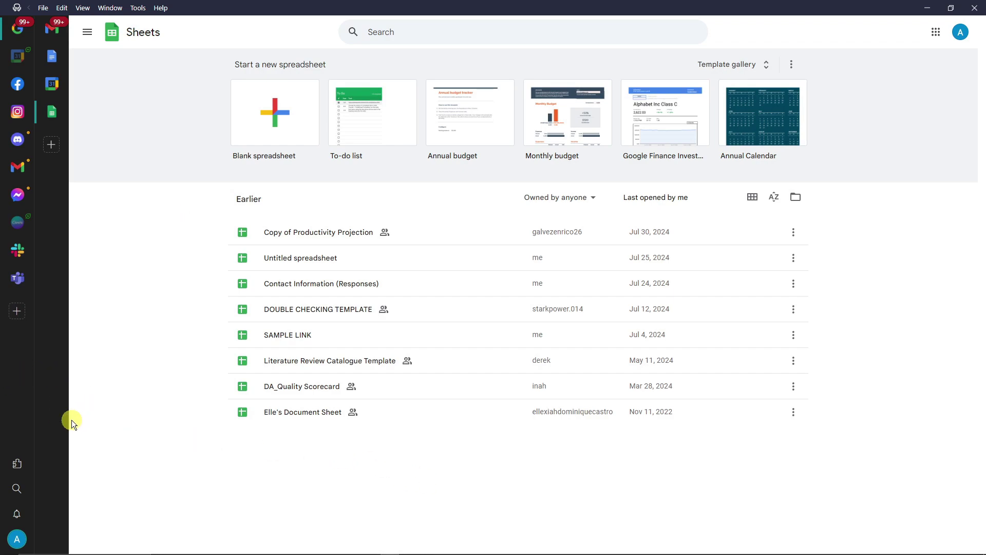
Examine the extensions available for the Google Workspace Profile, such as password managers, Grammarly, Google Translate and uBlock.
left_click(19, 465)
left_click(4, 395)
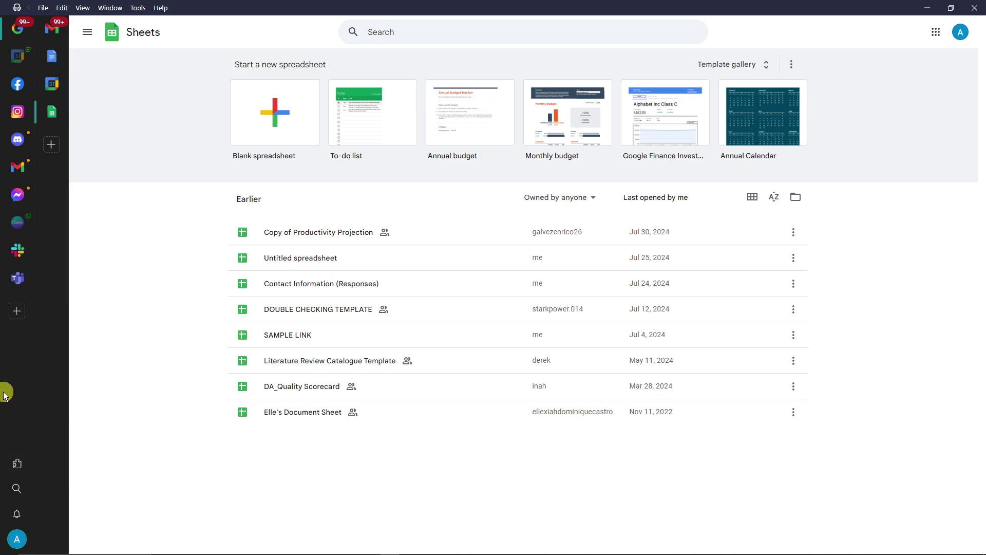
left_click(17, 463)
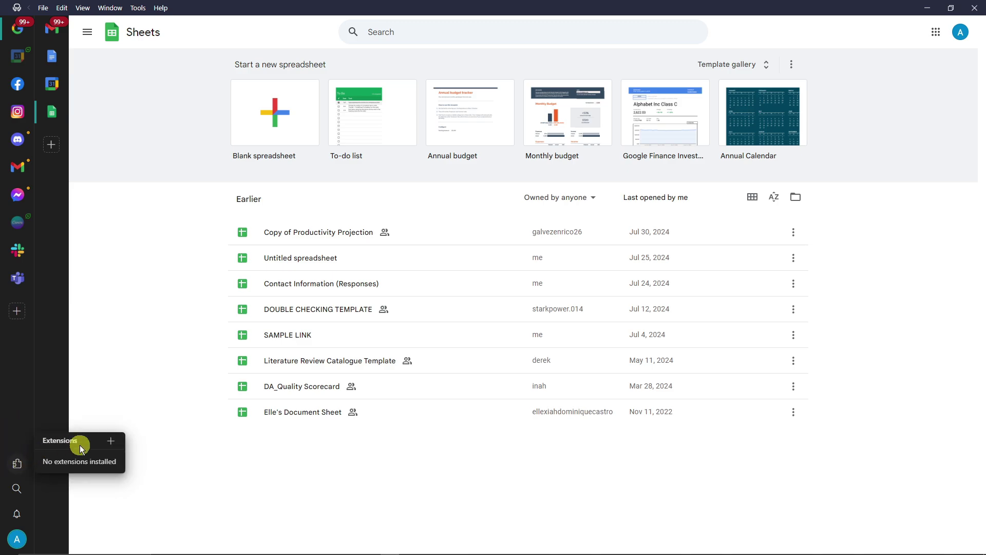
left_click(112, 444)
left_click(112, 444)
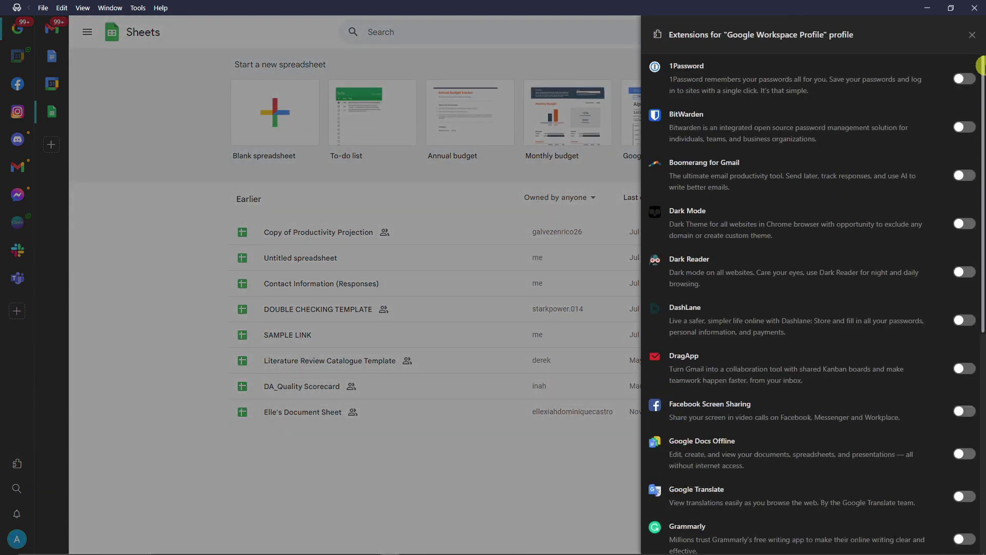
left_click_drag(978, 82, 981, 303)
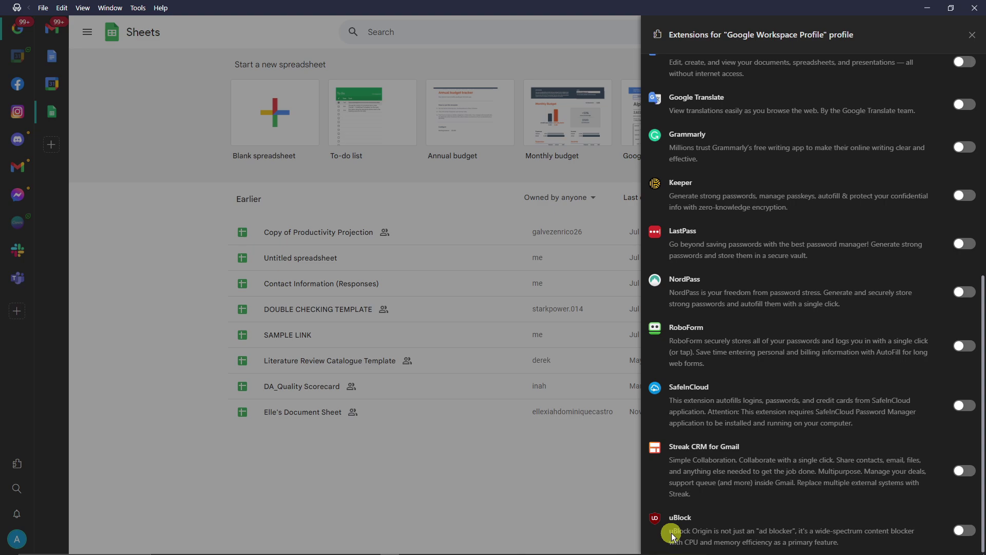
scroll(981, 509, "up", 1)
left_click_drag(981, 509, 980, 423)
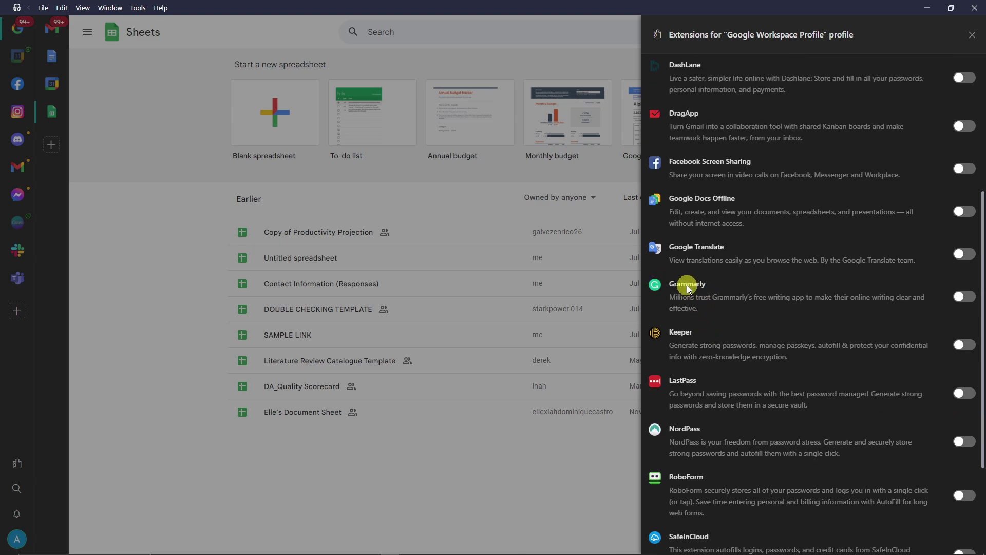
left_click_drag(984, 403, 969, 367)
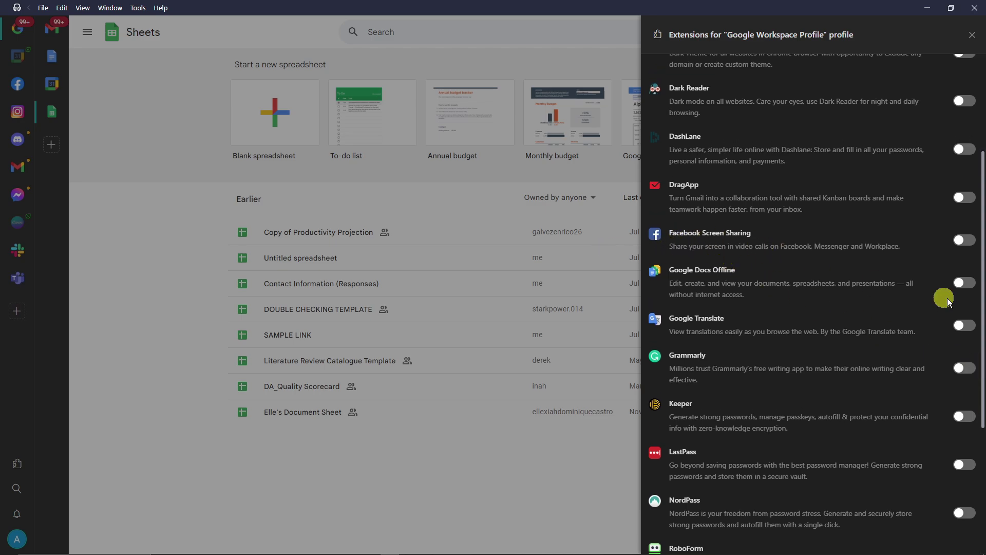
left_click_drag(981, 272, 978, 165)
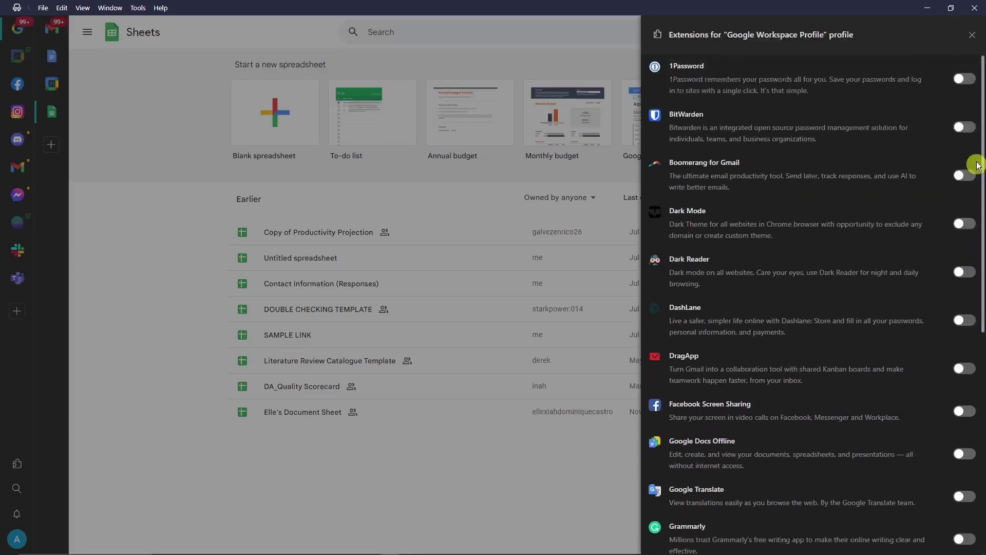
left_click(972, 35)
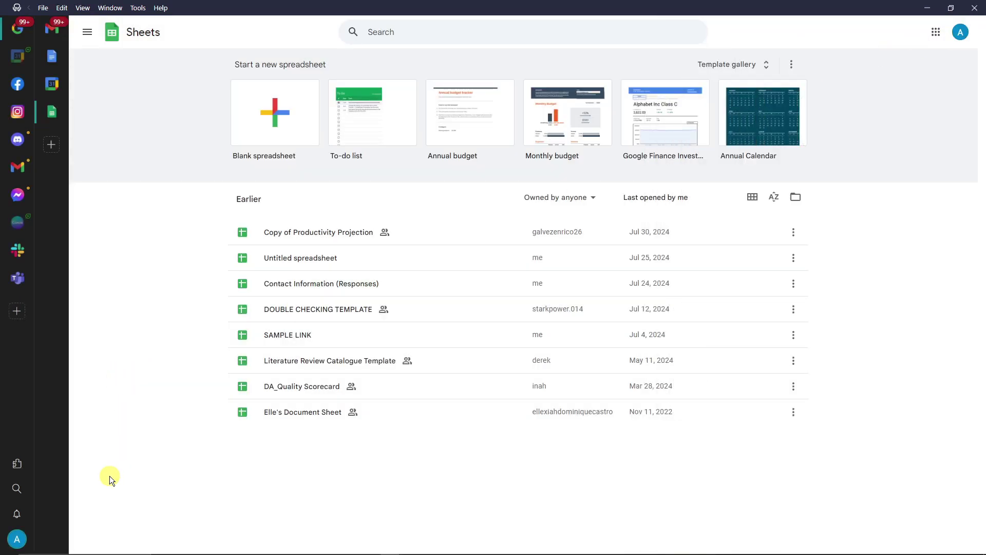
Try switching focus mode on and off in the notification centre, and clear all notifications.
left_click(17, 513)
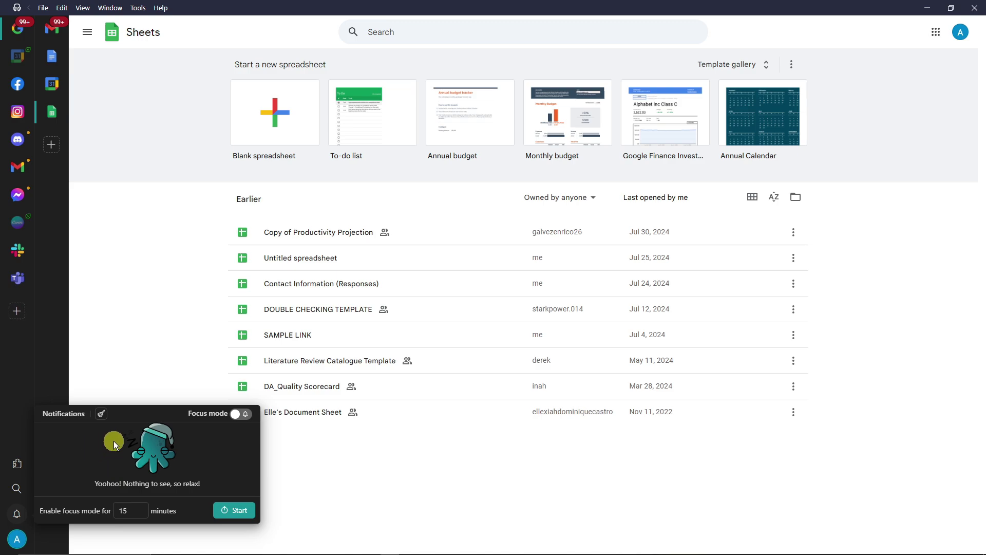
left_click(240, 414)
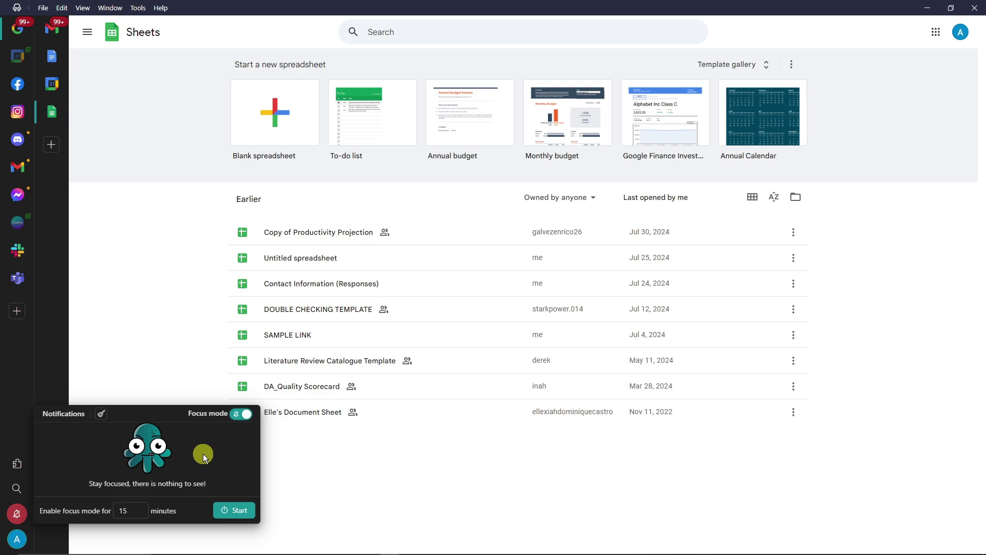
left_click(243, 417)
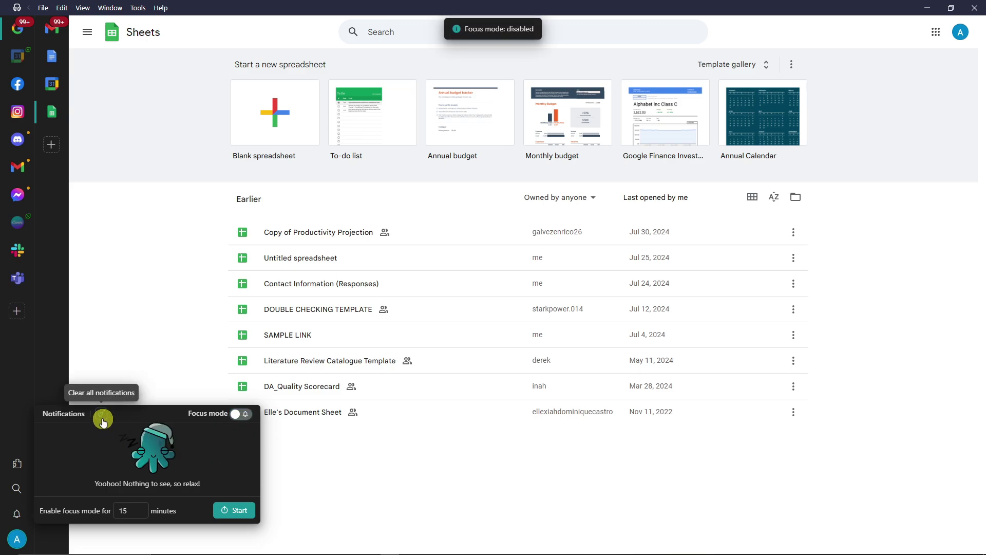
left_click(102, 420)
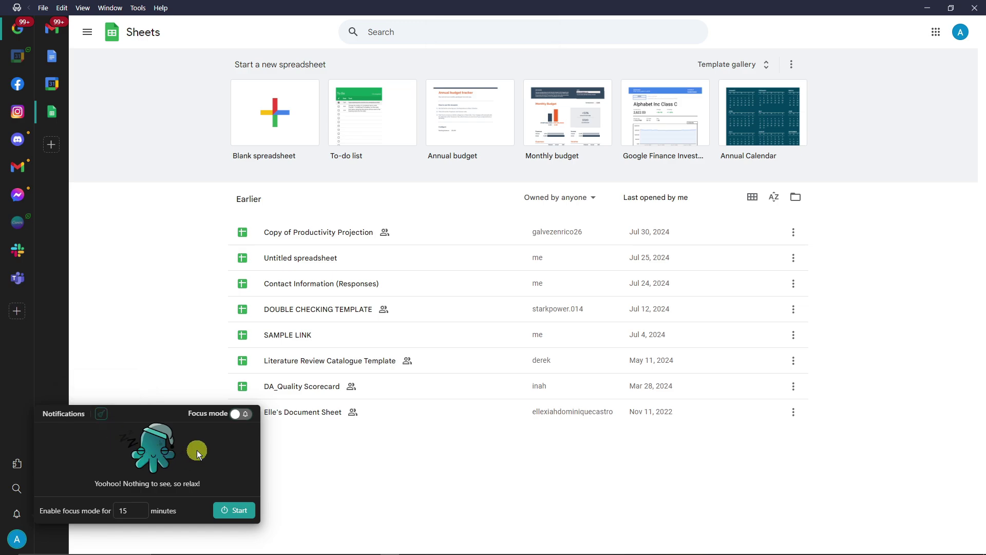
Try a timed focus mode of 15 minutes and turn it off again.
left_click(14, 516)
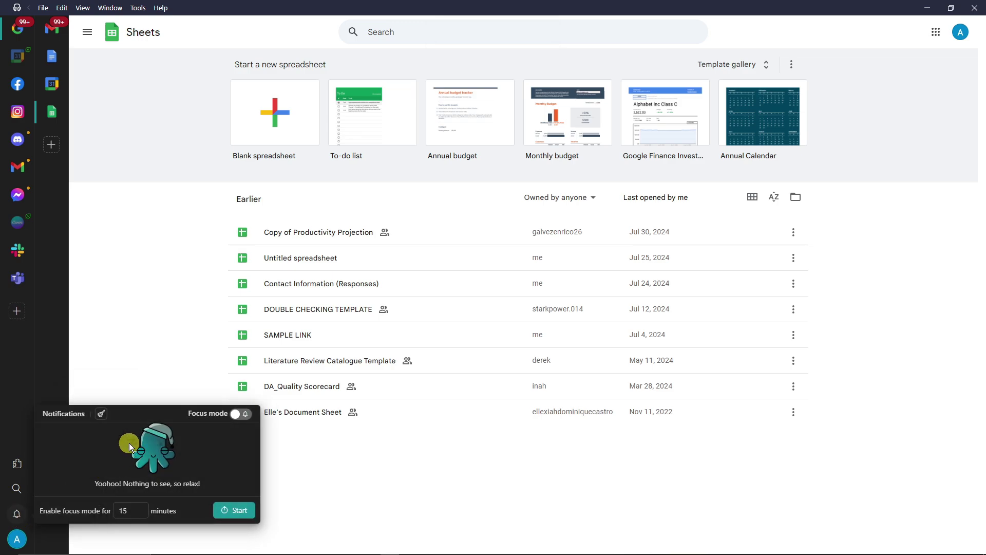
left_click(227, 514)
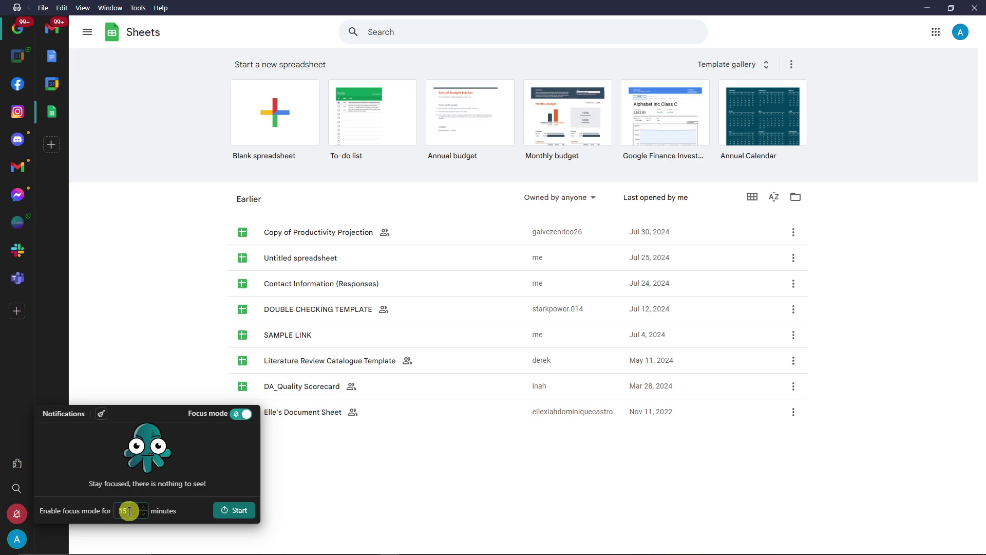
left_click(240, 414)
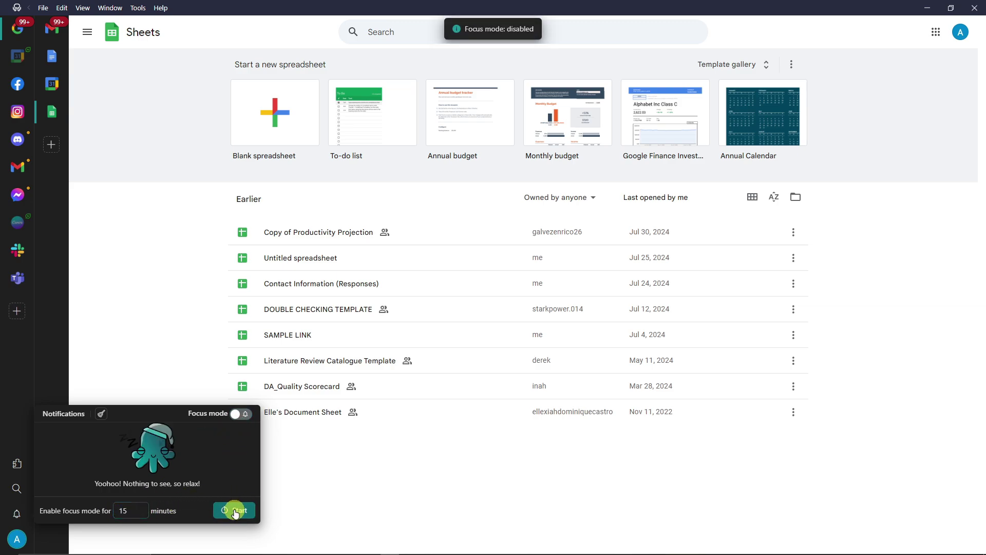
left_click(174, 335)
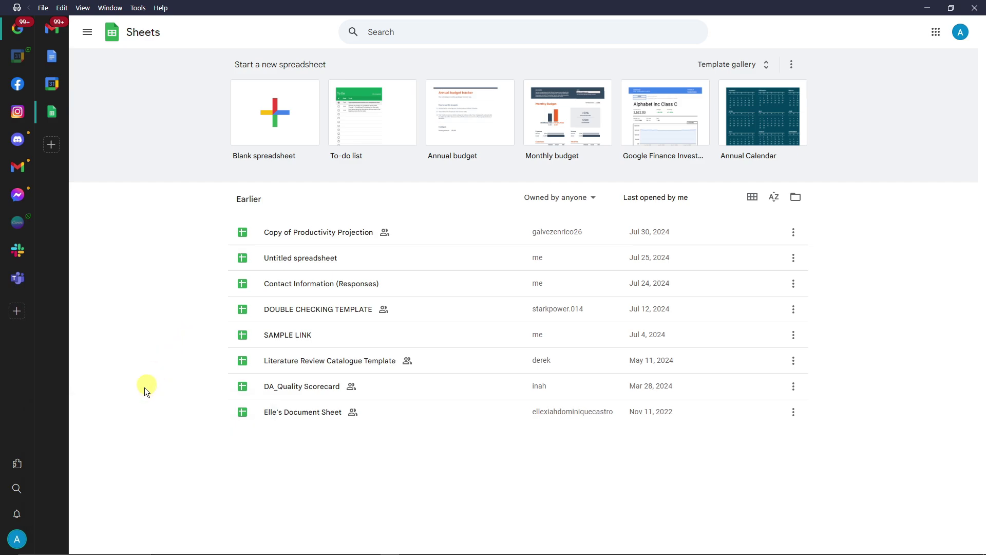
Search the app switcher for "face" and open Google Docs from the suggestions.
left_click(17, 488)
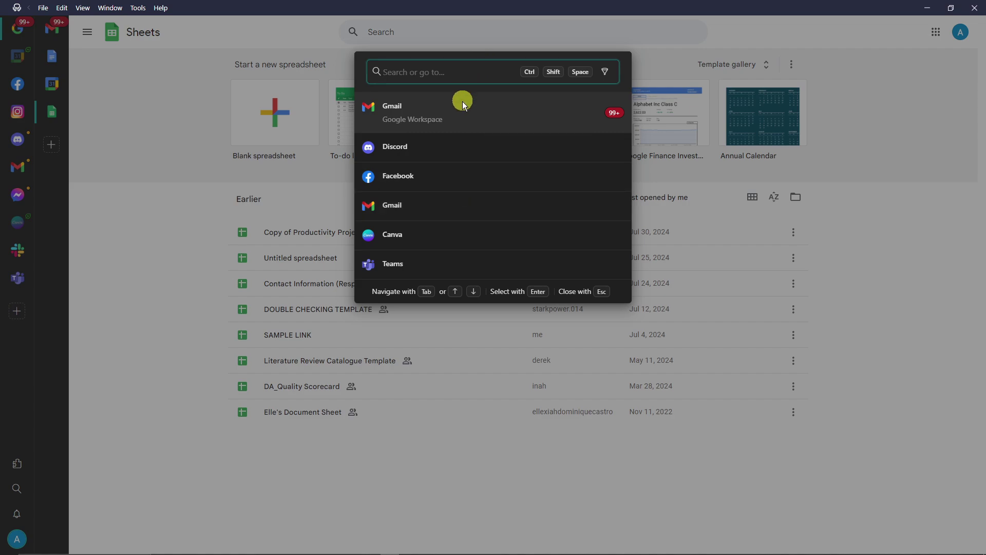
left_click(157, 196)
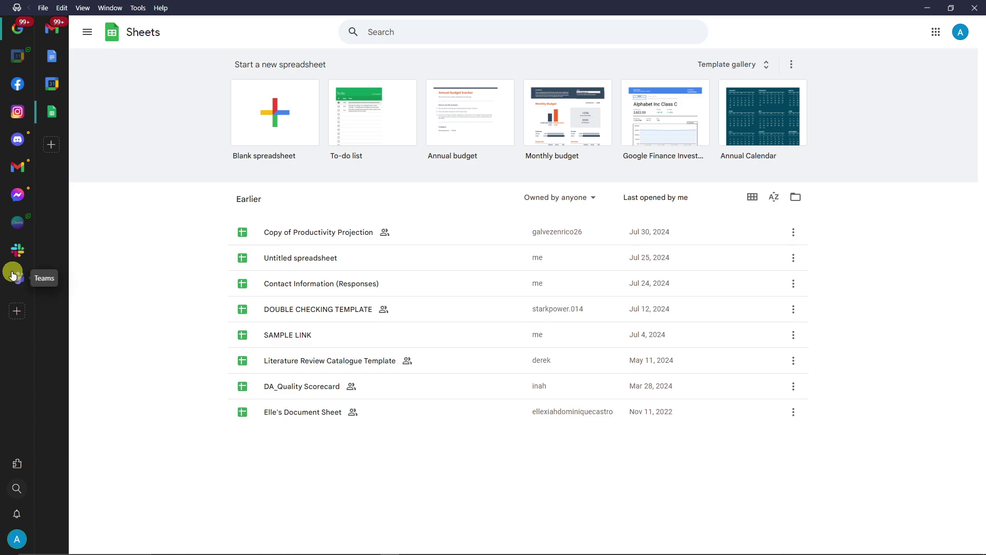
left_click(17, 489)
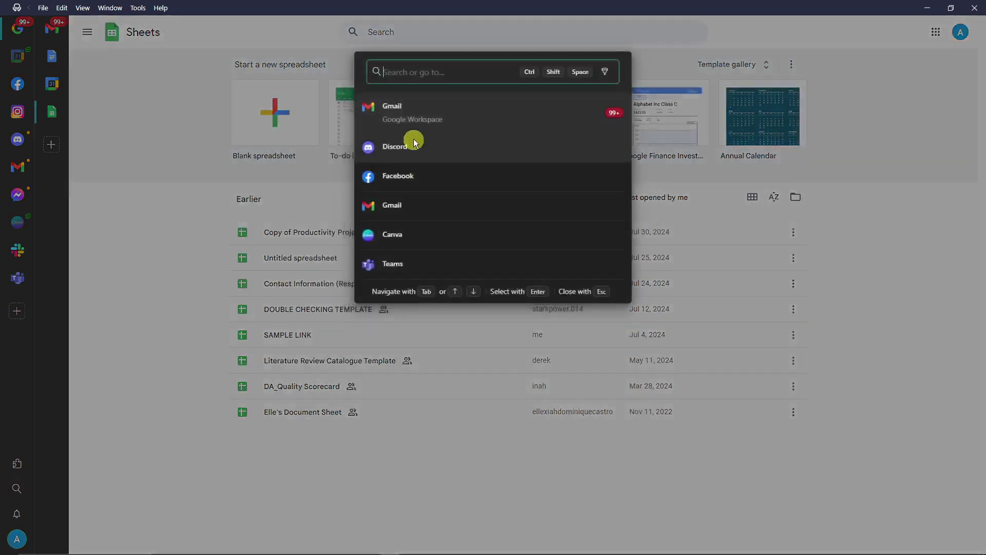
type("face")
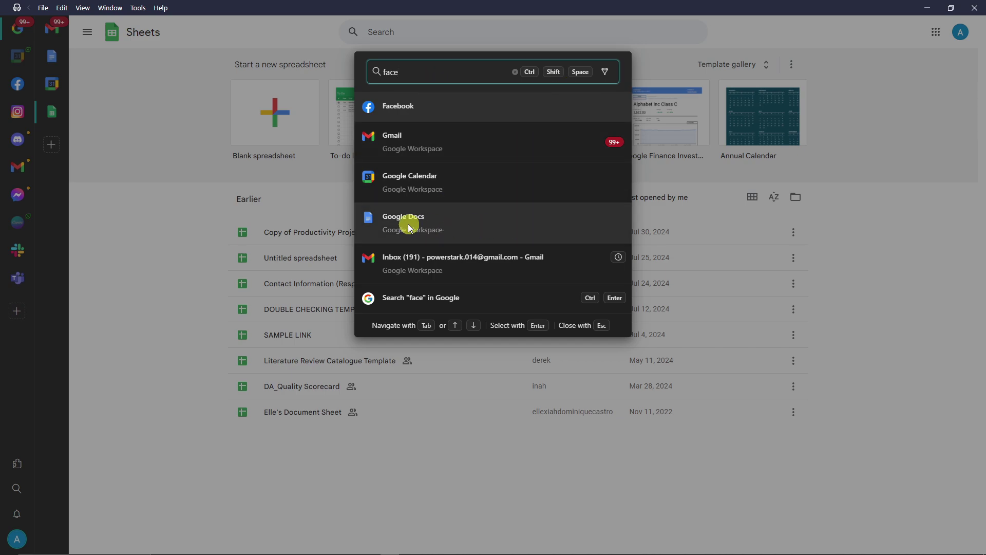
left_click(475, 223)
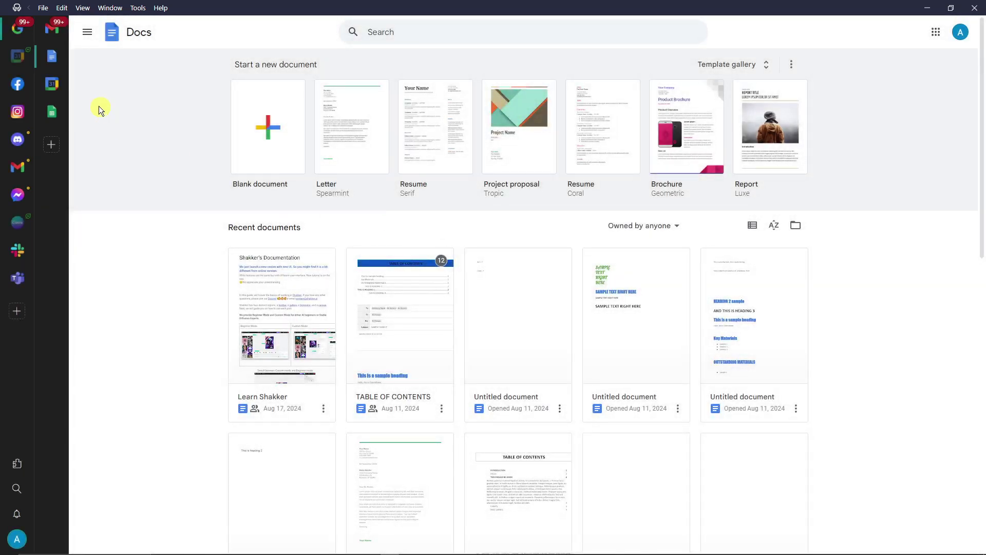
Go to Canva through the app search and try to wake it up, ending on the Discord login page.
left_click(17, 488)
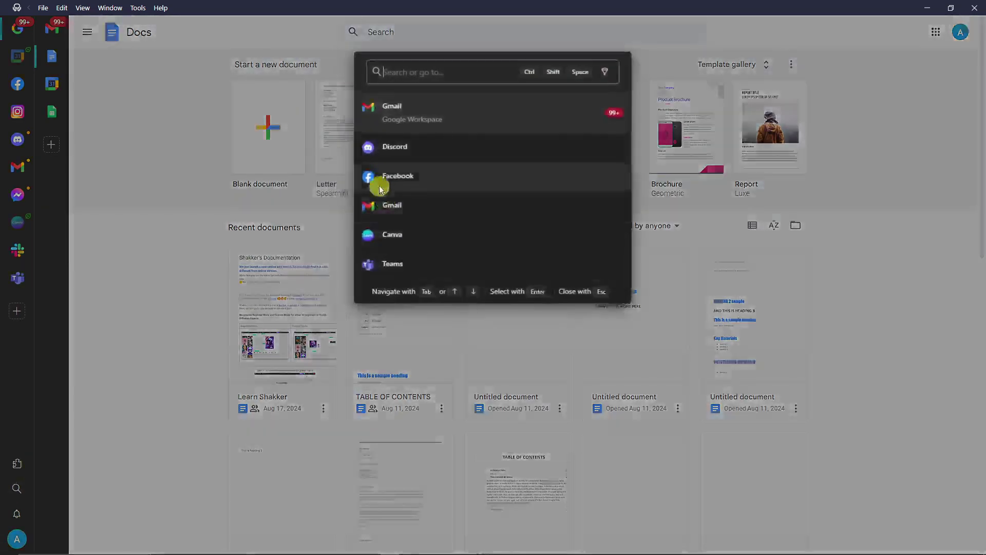
left_click(413, 230)
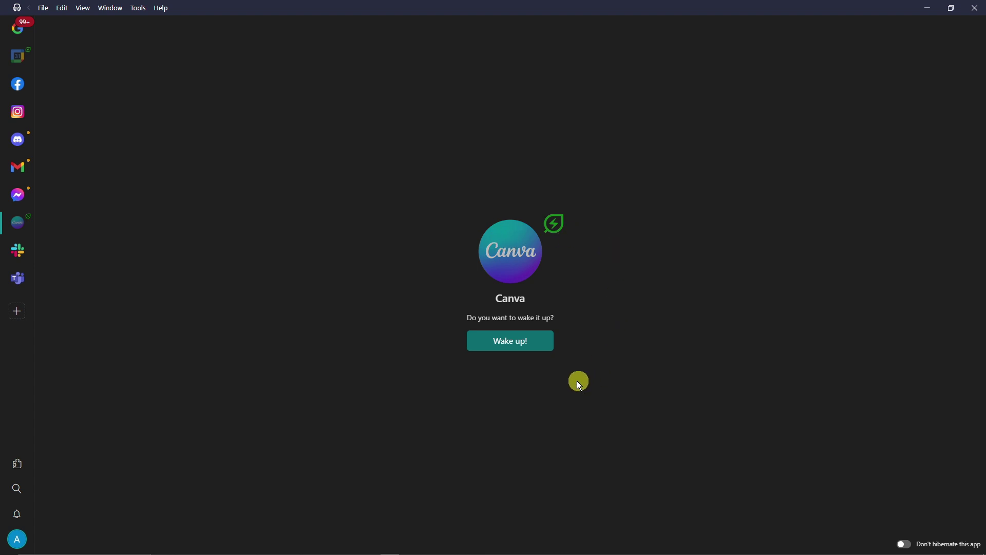
left_click(529, 344)
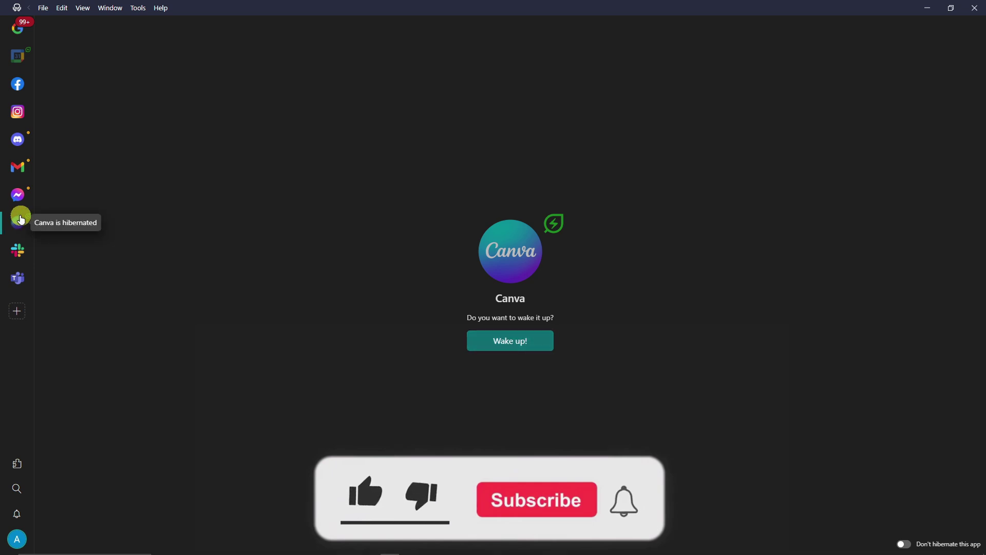
left_click(24, 145)
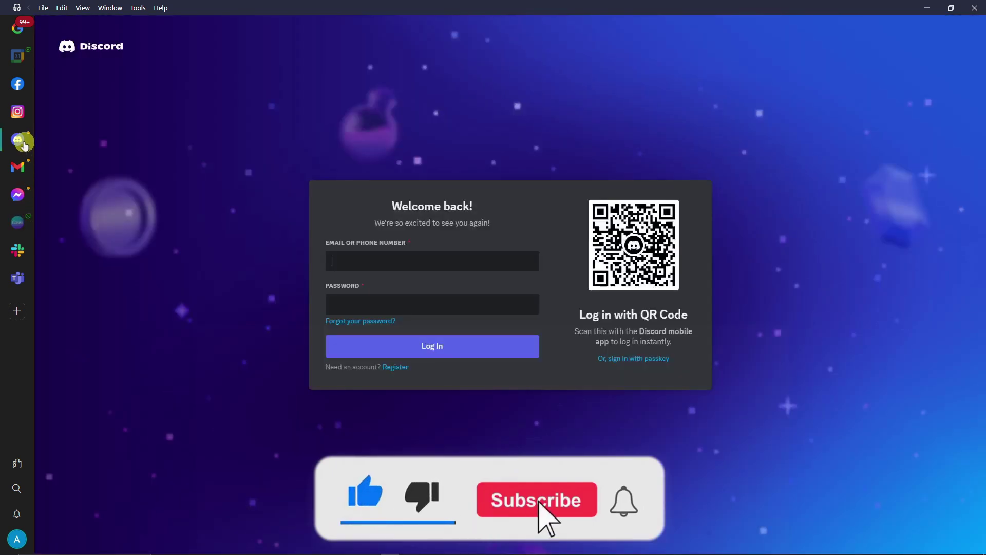